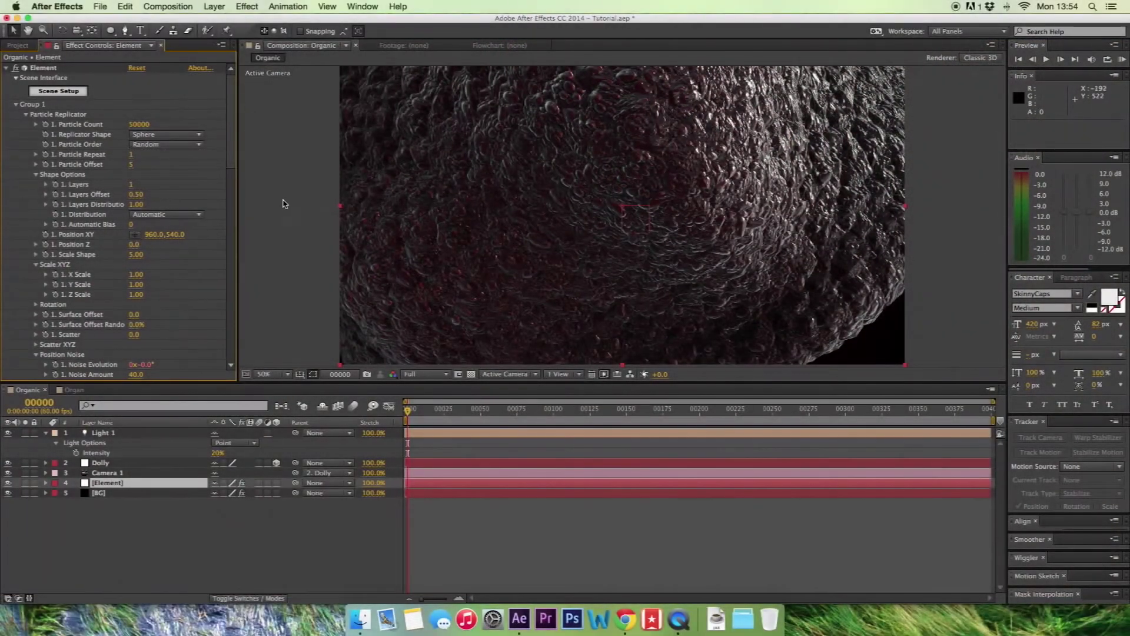
Create a new composition named Organic.
click(176, 7)
click(183, 21)
text(Organic)
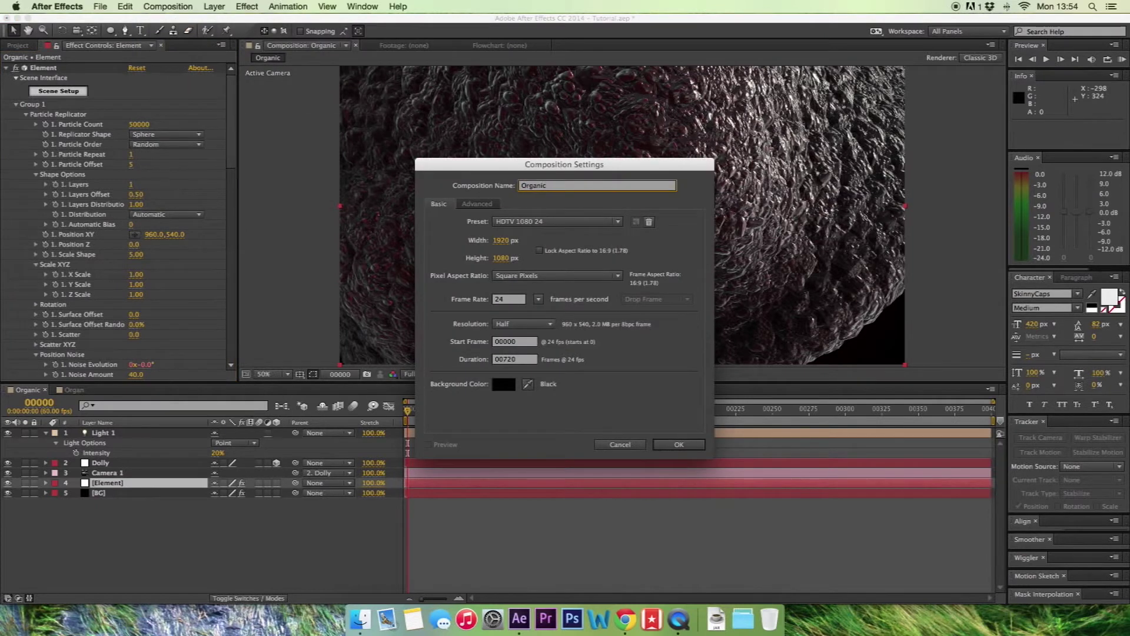
key(Return)
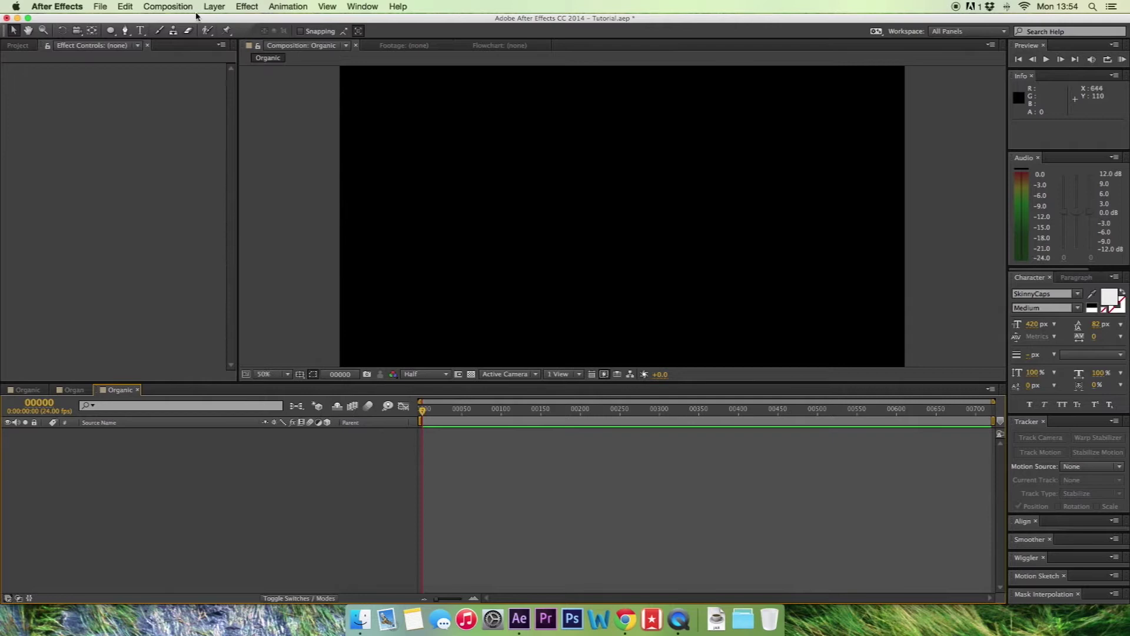
Add a new solid layer named Element 3D.
click(213, 7)
mouse_move(237, 22)
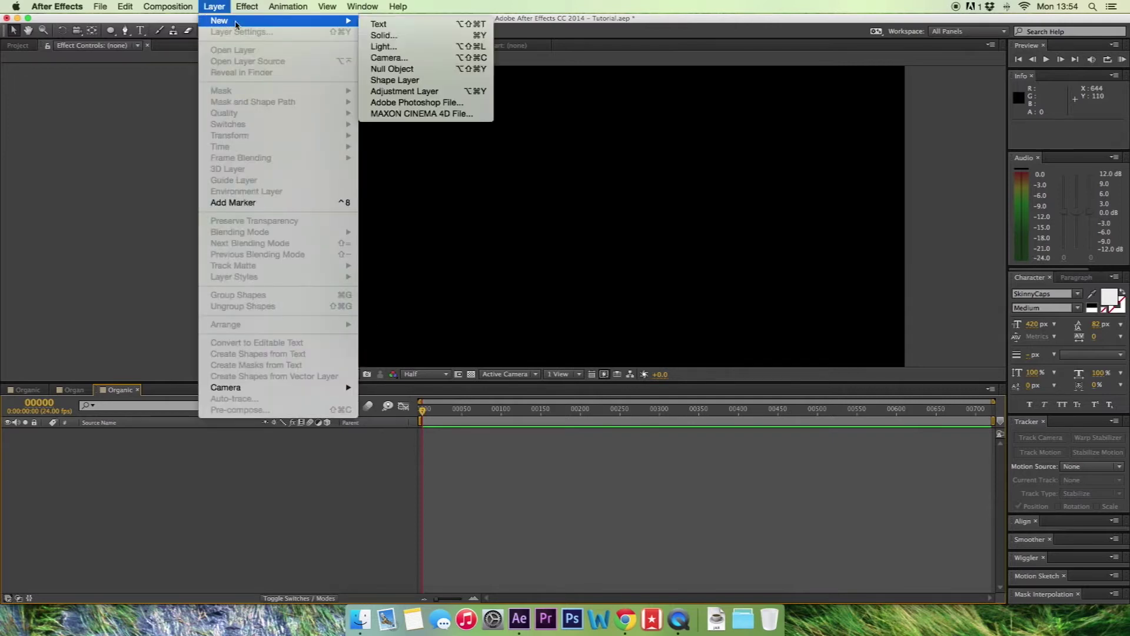
click(422, 36)
text(E)
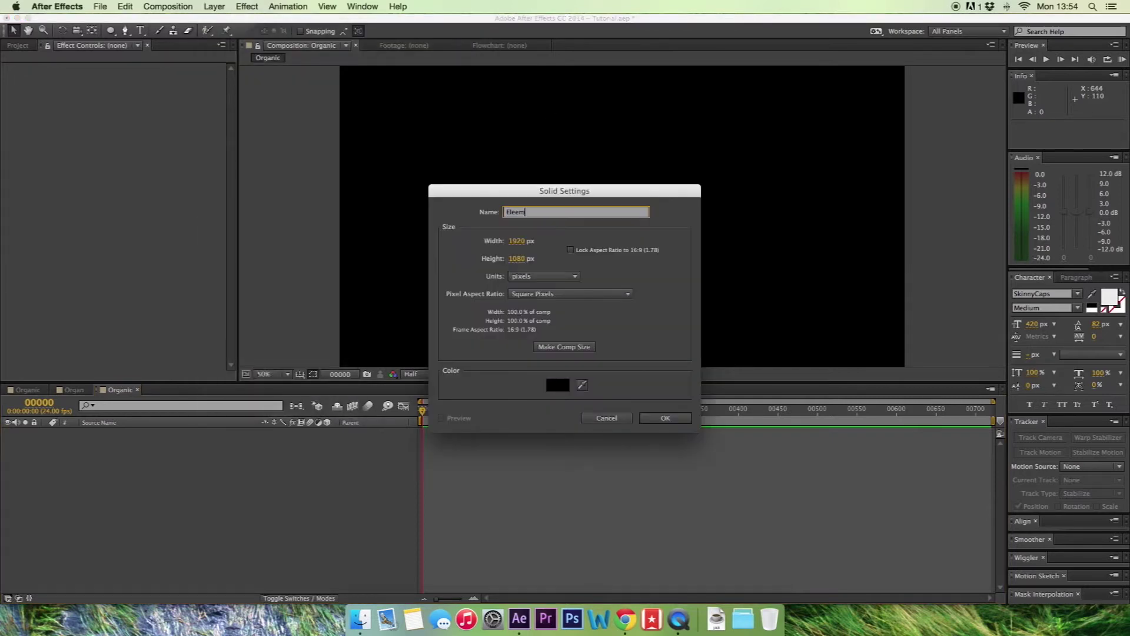
text(lement 3D)
key(Return)
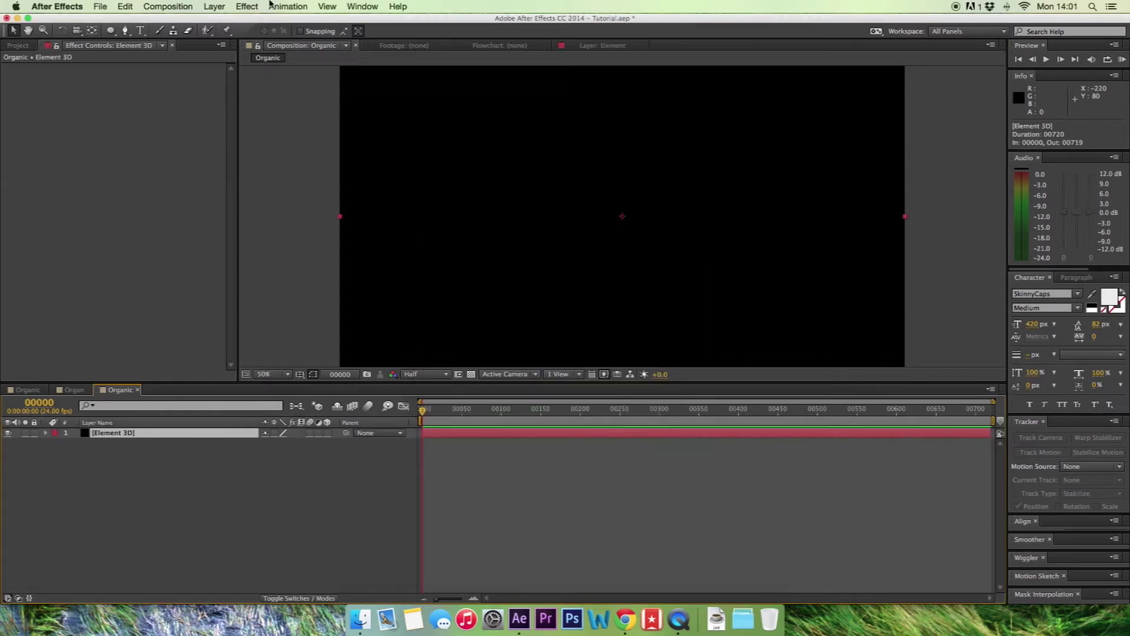
Apply the Video Copilot Element effect to the Element 3D solid.
click(251, 7)
mouse_move(316, 298)
click(396, 297)
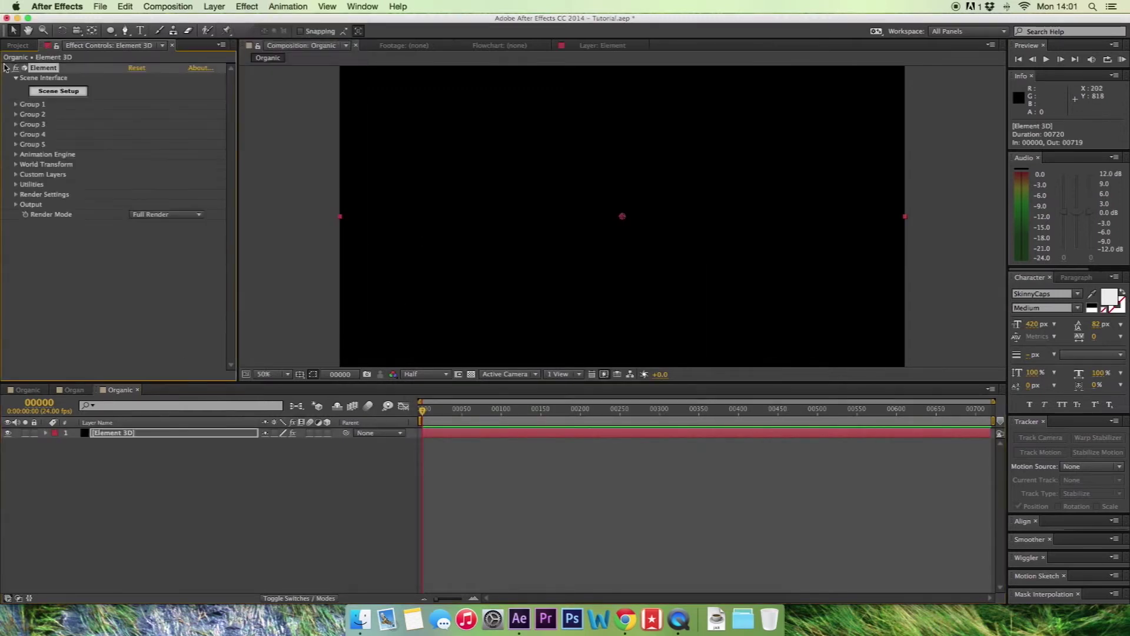
In Scene Setup, load the Primitives triangle_ball model and show the environment background.
click(59, 91)
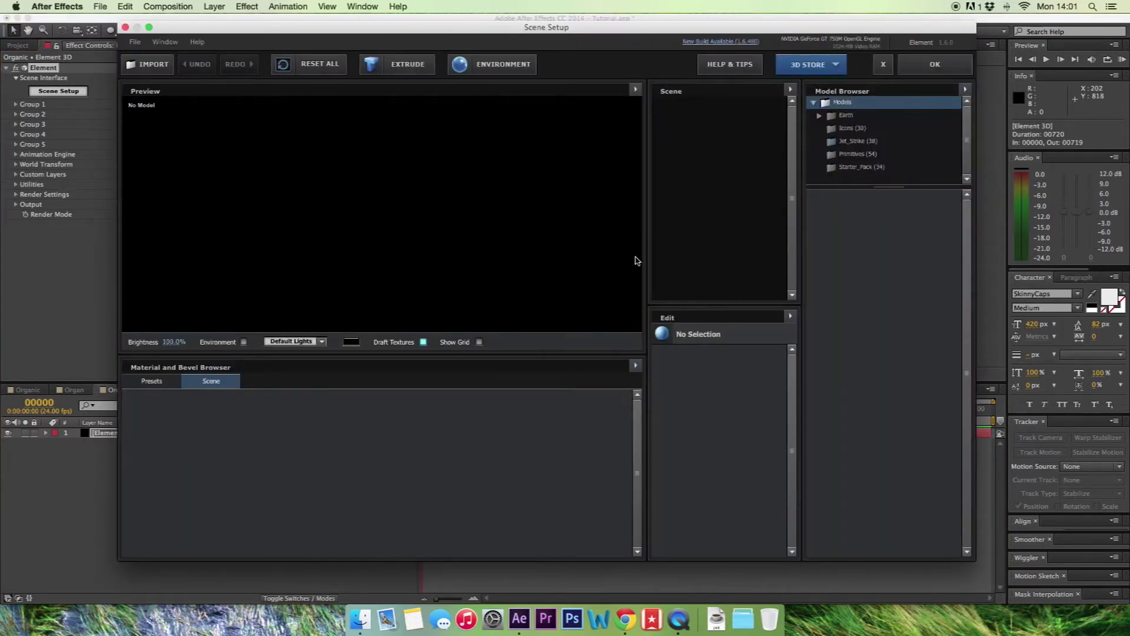
click(870, 158)
scroll(923, 426, down, 15)
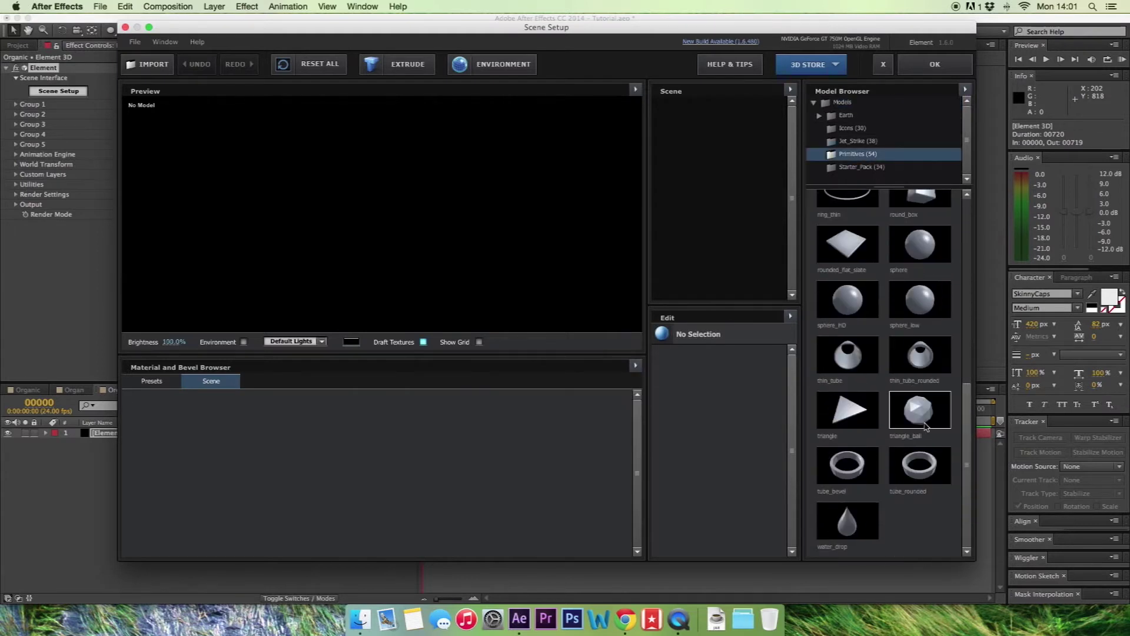
click(925, 414)
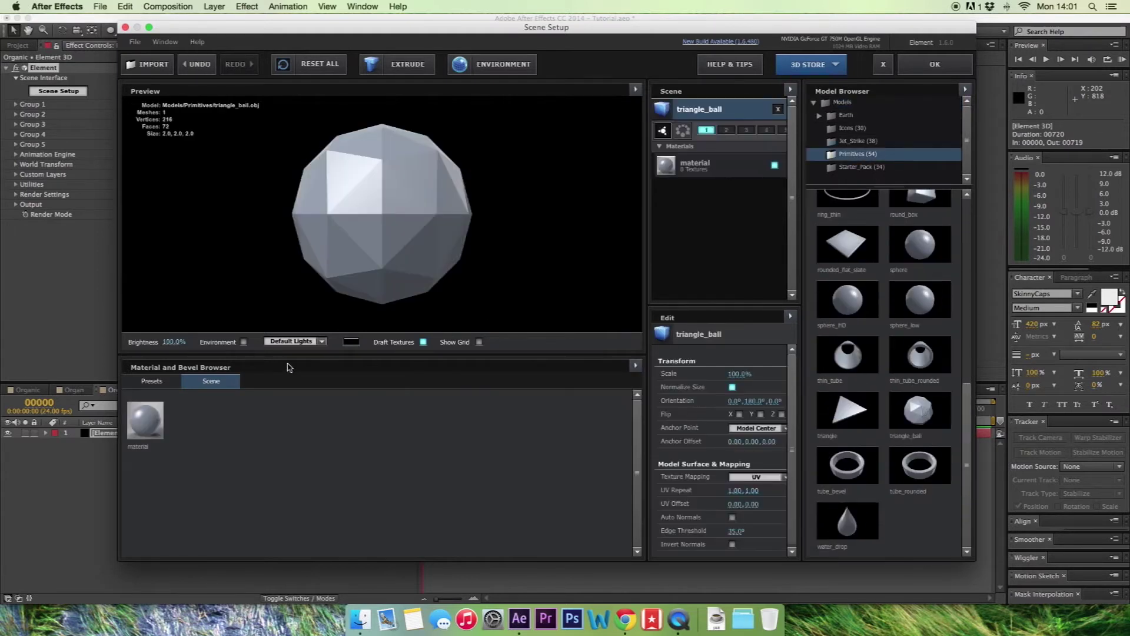
click(243, 342)
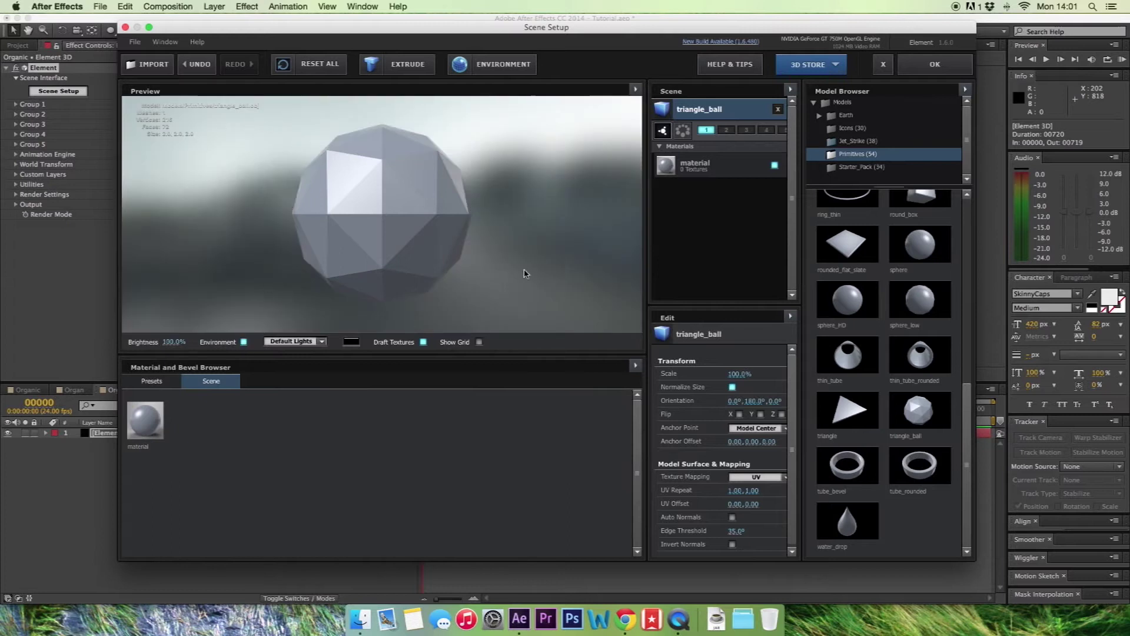
Apply the Pro_Shaders > Organic wet_lizard material to the triangle_ball model.
click(156, 383)
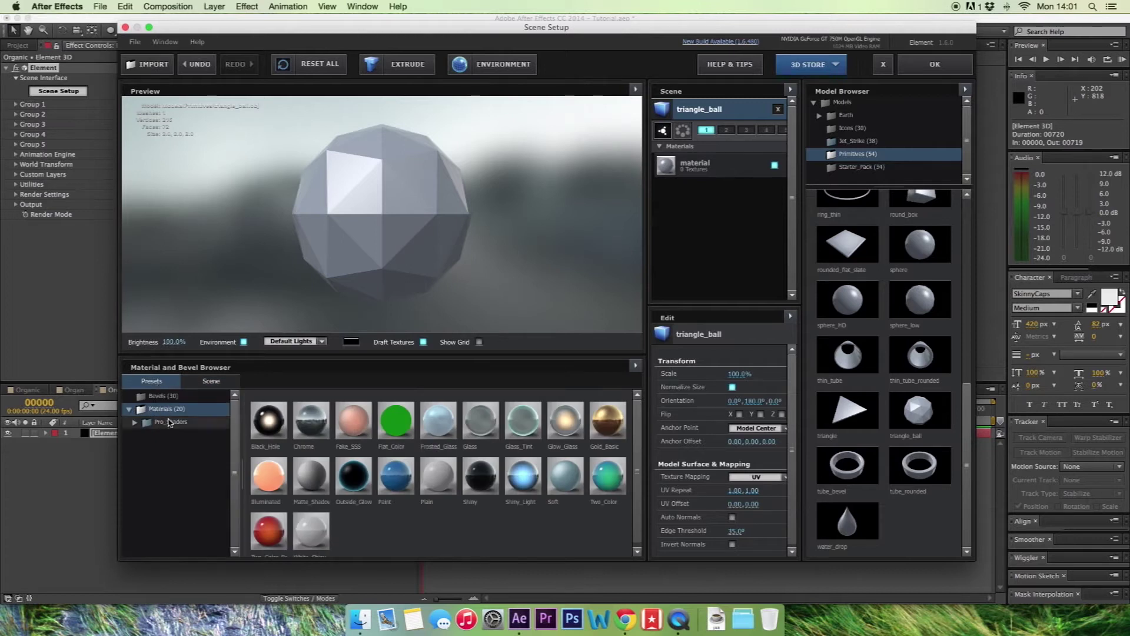
click(141, 423)
click(168, 486)
drag(533, 488, 391, 235)
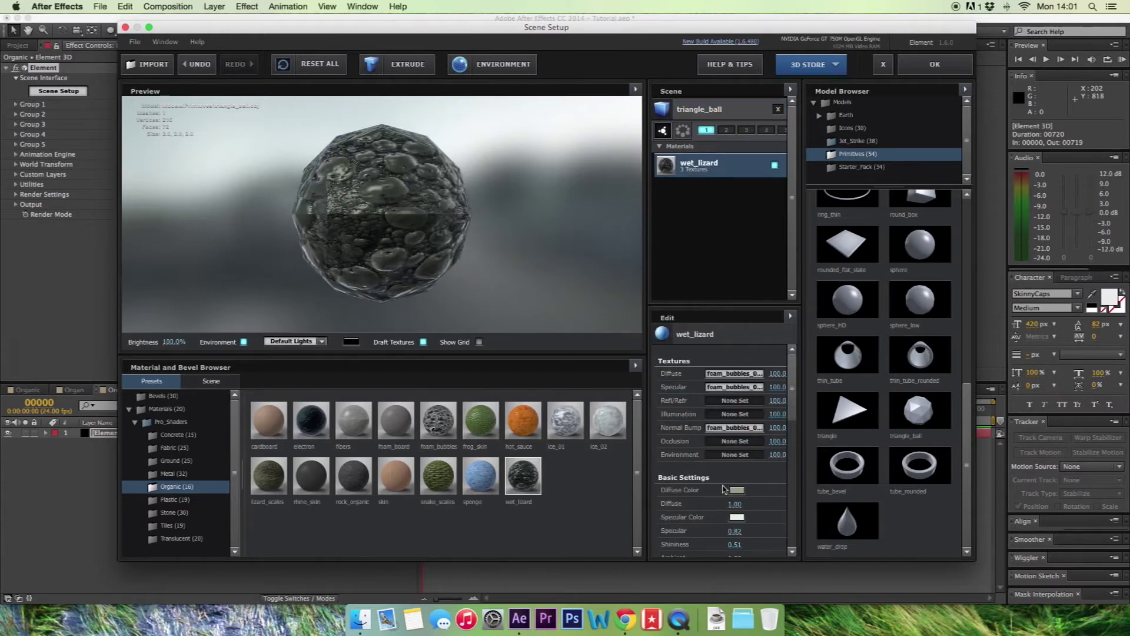
Tint the material's diffuse colour red, set Specular to 0.40, and apply the scene.
click(728, 490)
drag(618, 263, 620, 297)
mouse_move(568, 237)
mouse_down()
mouse_move(563, 212)
mouse_move(577, 163)
mouse_move(606, 150)
mouse_move(618, 189)
mouse_move(640, 121)
mouse_move(643, 162)
mouse_up()
click(651, 280)
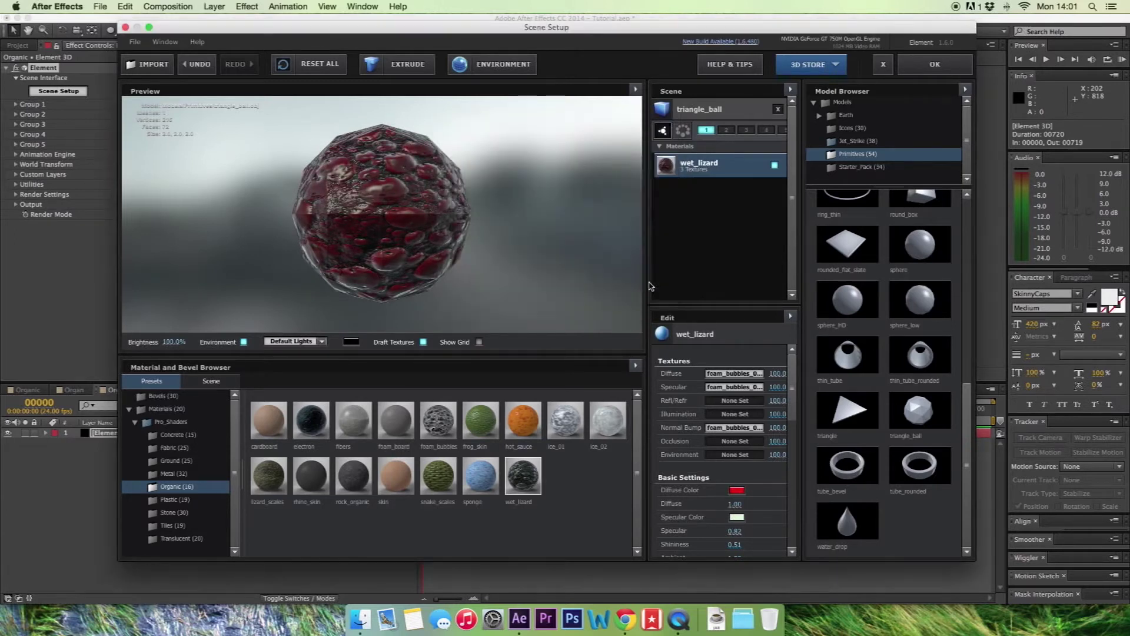
click(735, 531)
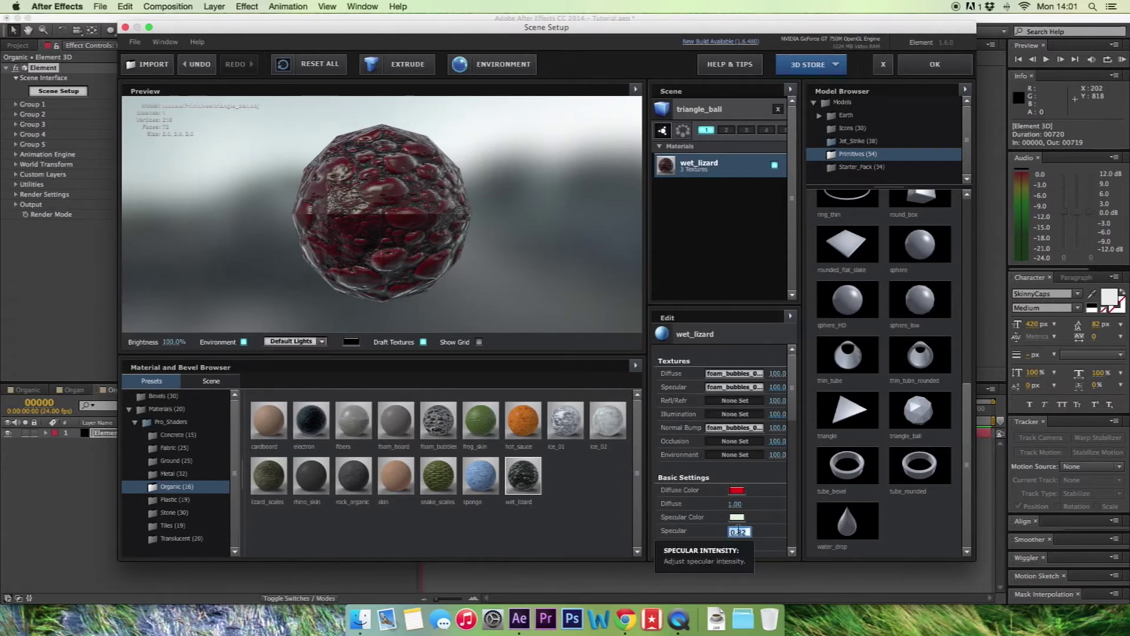
text(0.4)
key(Return)
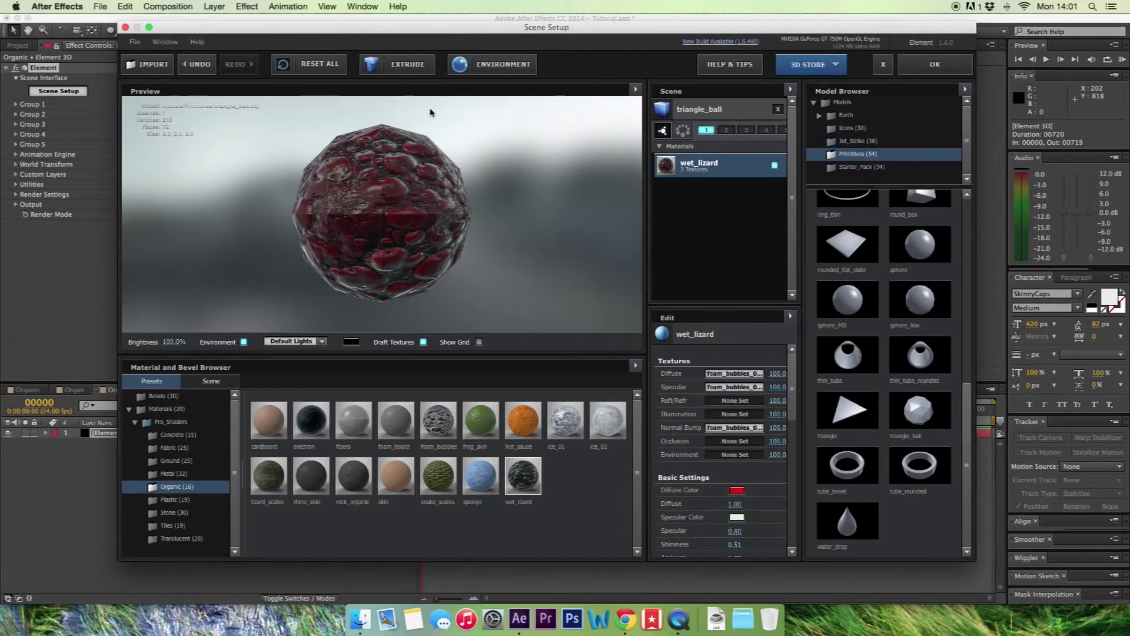
click(935, 64)
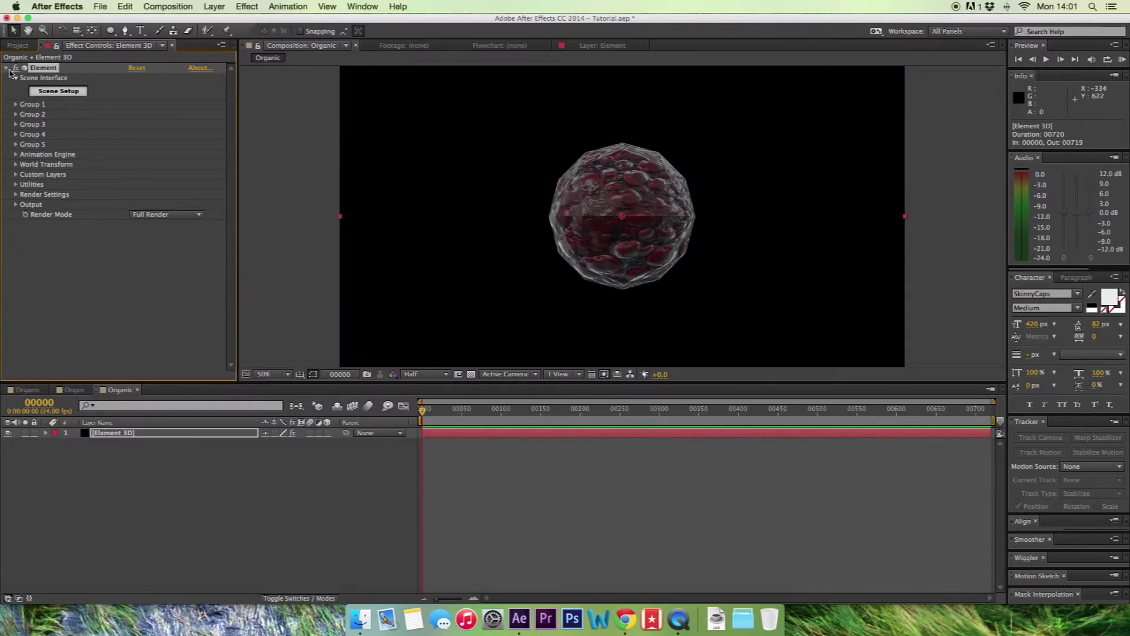
Under Group 1, set the Particle Replicator shape to Sphere and Particle Count to 50000.
click(13, 111)
click(16, 105)
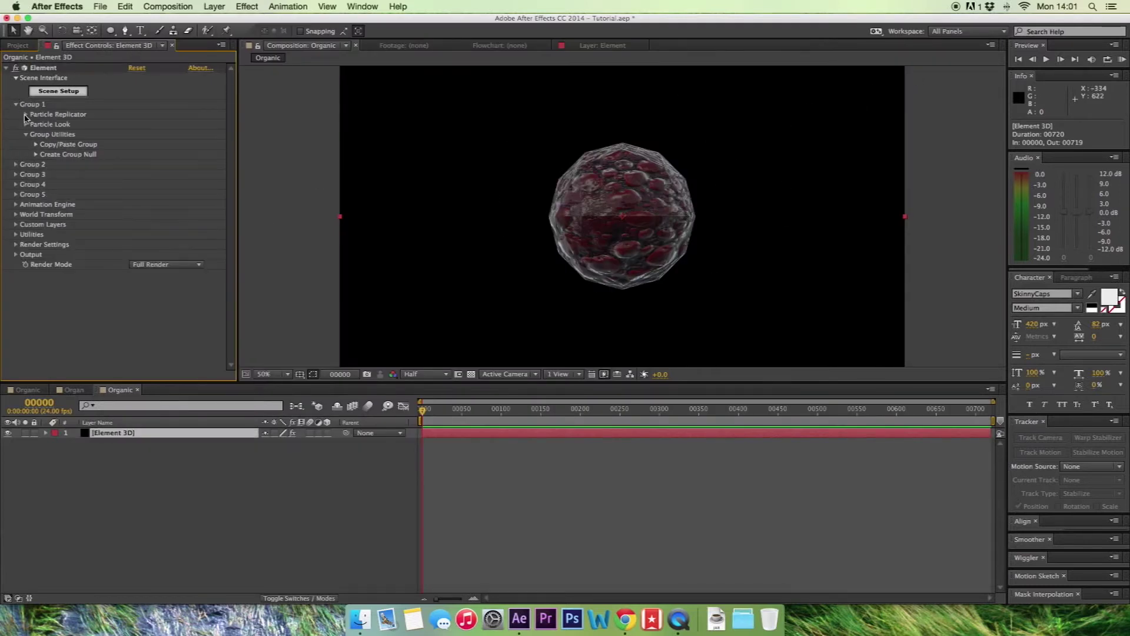
click(26, 115)
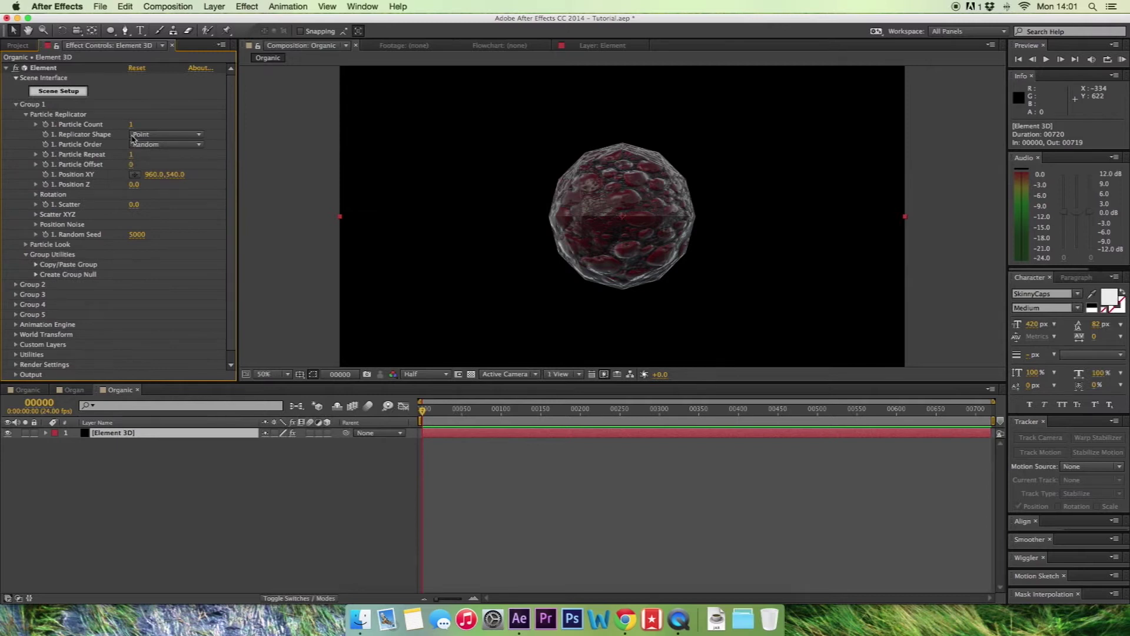
click(154, 135)
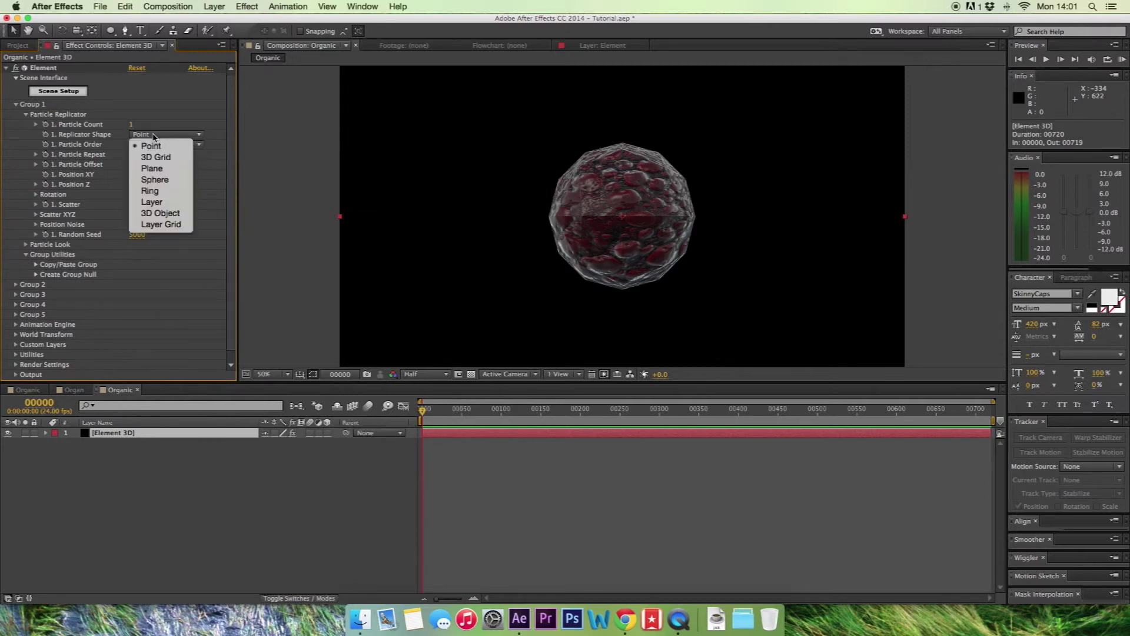
click(166, 184)
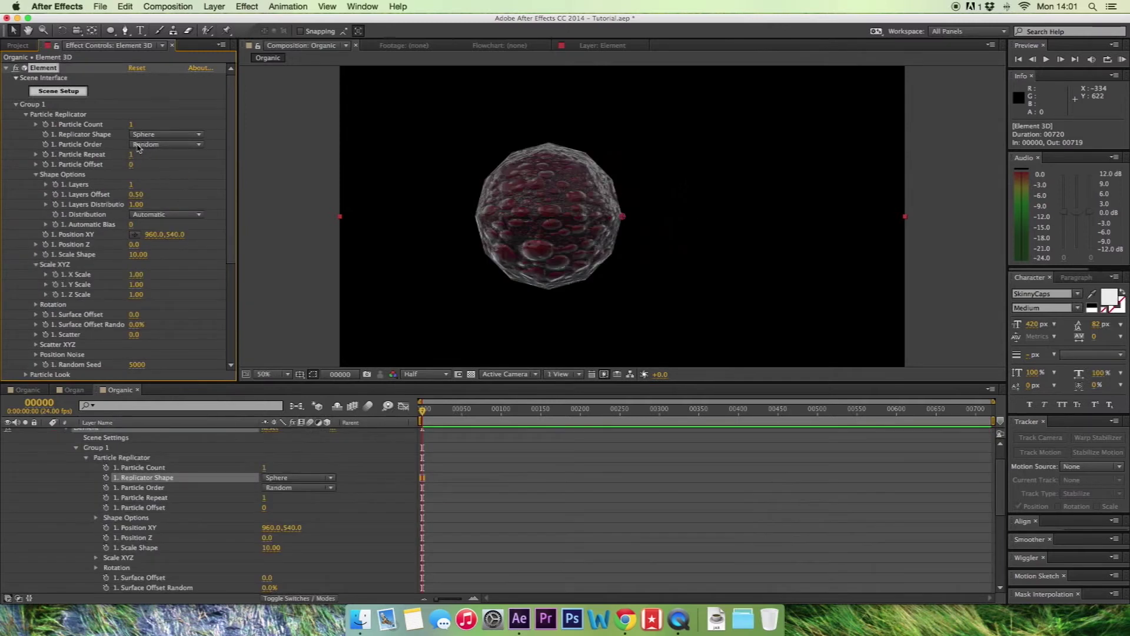
scroll(118, 460, up, 2)
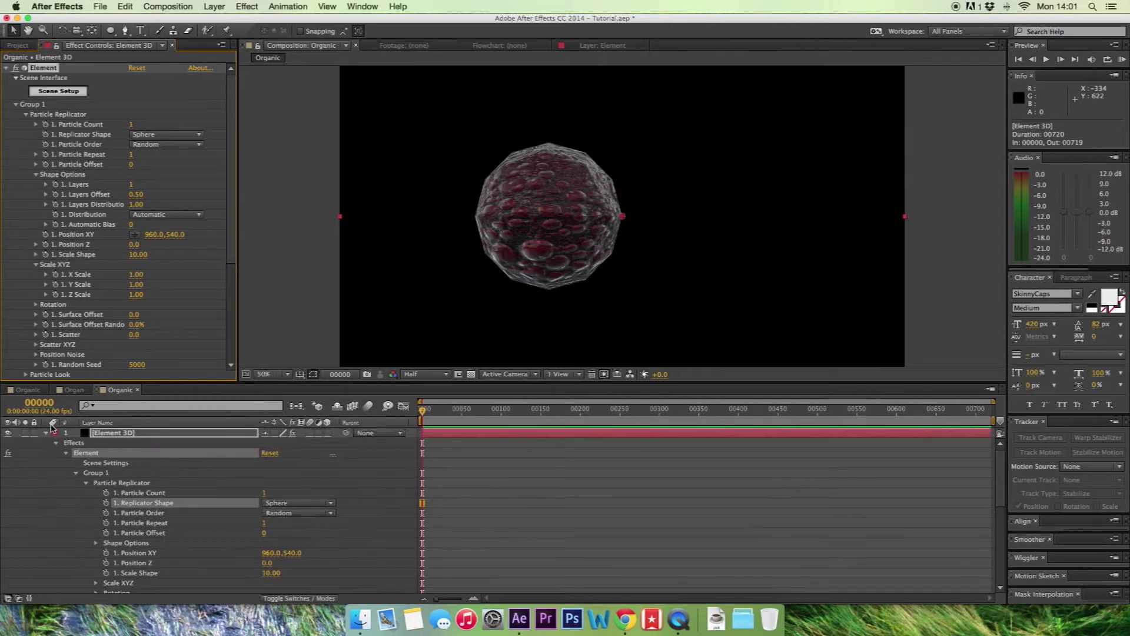
click(131, 122)
key(Return)
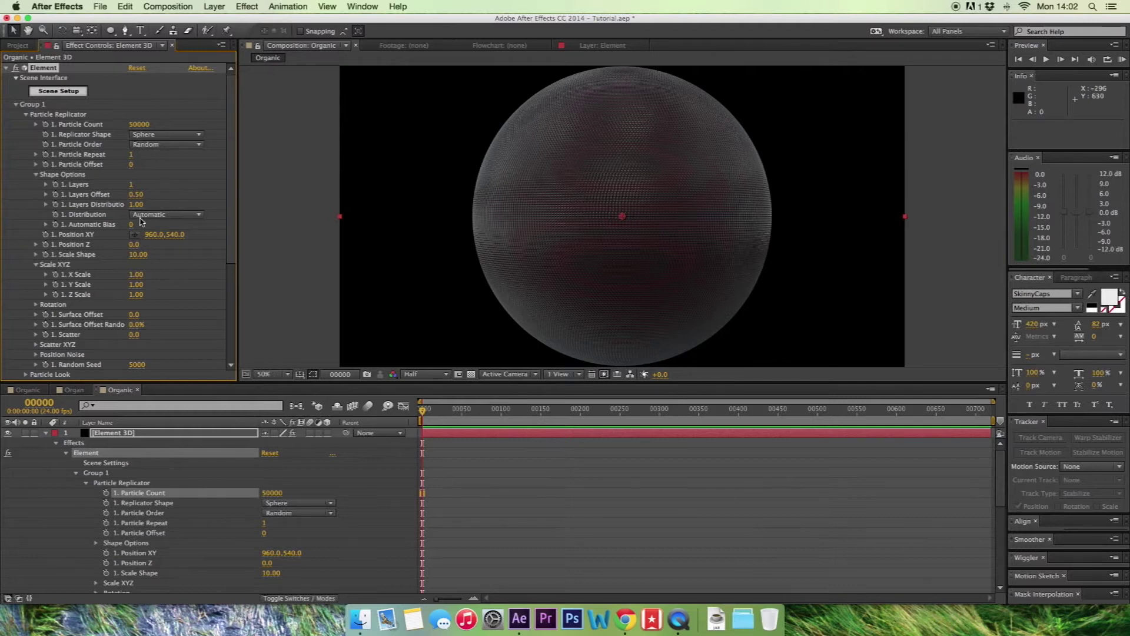
Set Scale Shape to 5 and Position Noise Amount to 40.
click(35, 175)
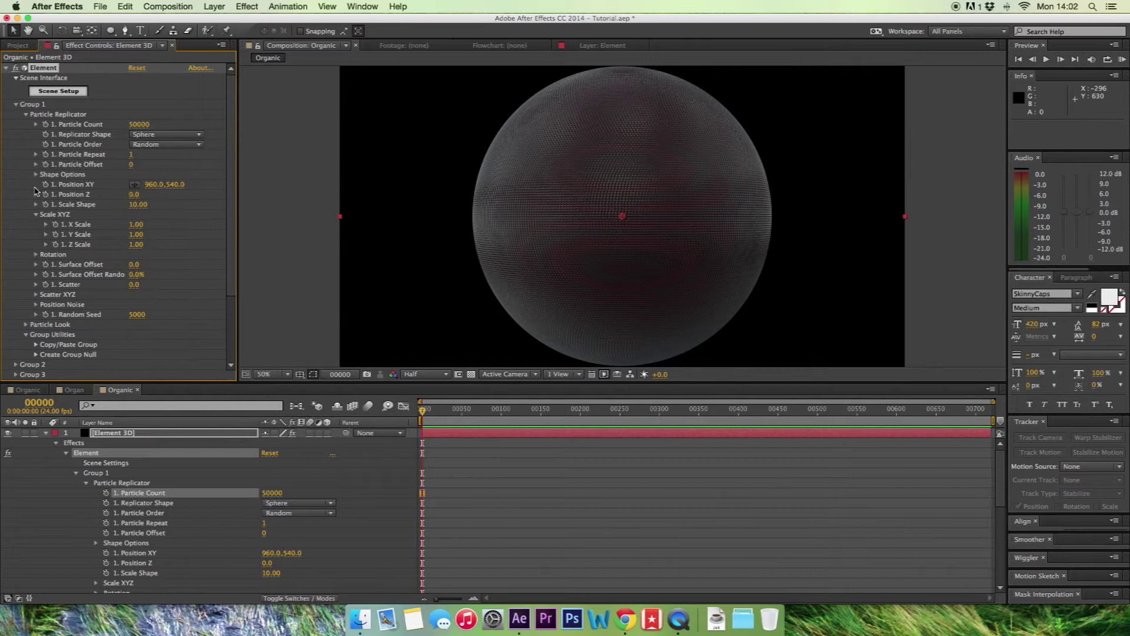
click(142, 206)
text(5)
key(Return)
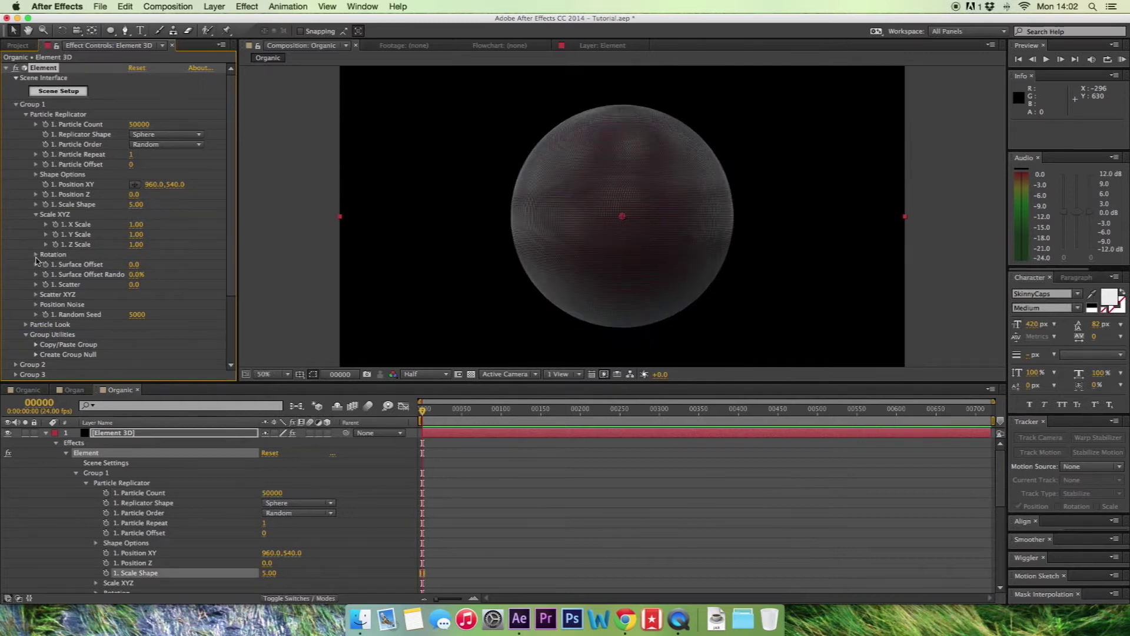
click(38, 304)
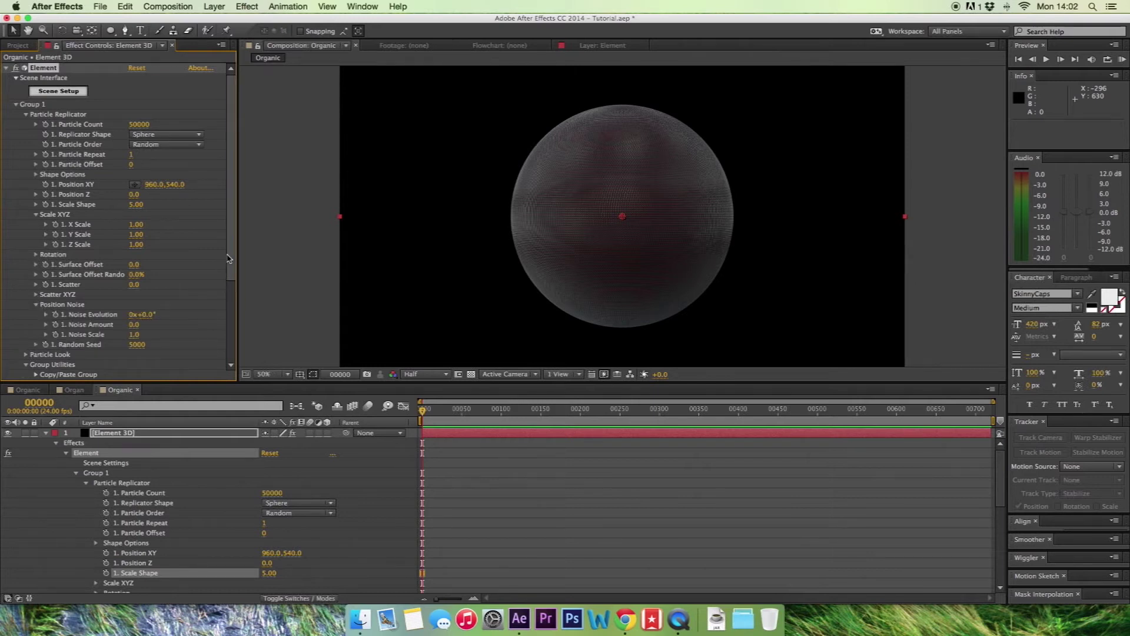
scroll(171, 283, down, 5)
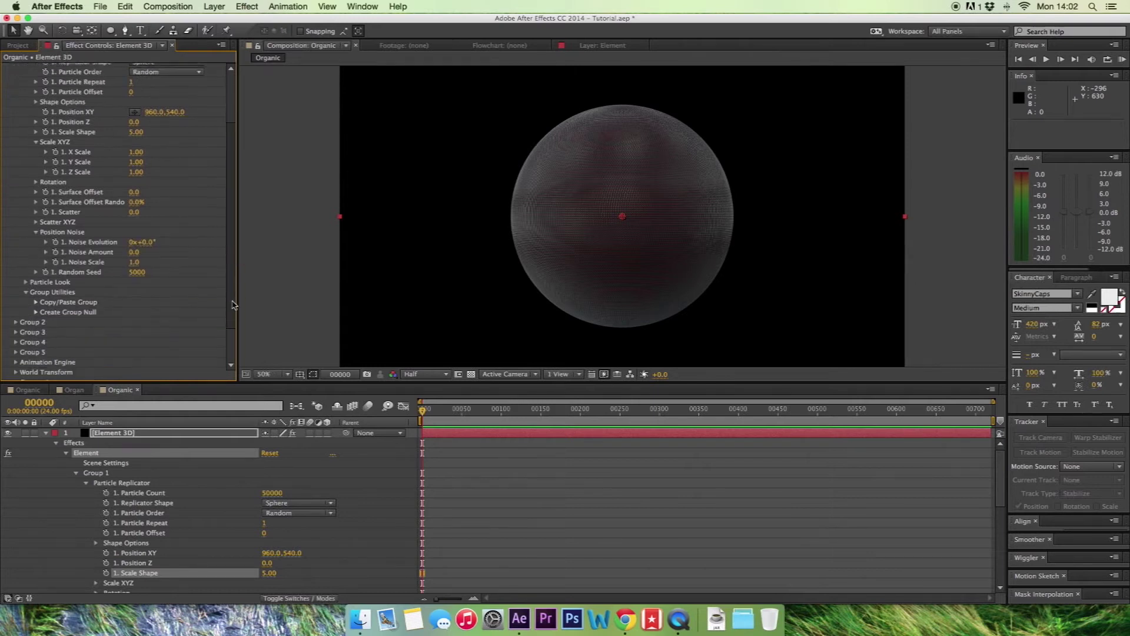
click(135, 257)
text(40)
key(Return)
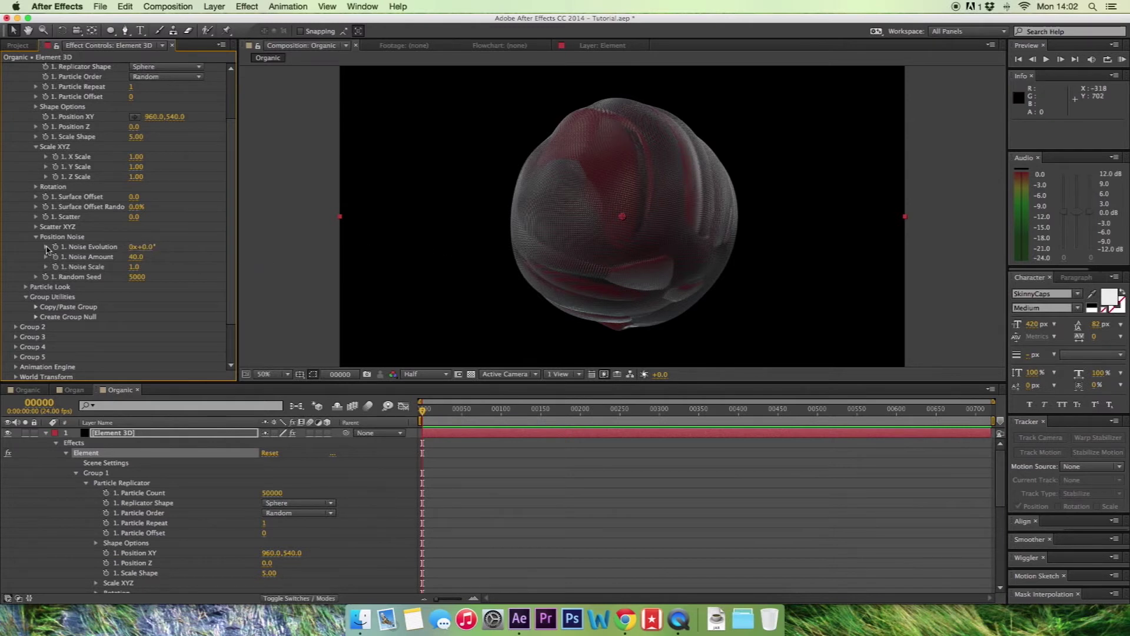
Set the Particle Look's Particle Size to 0.30.
click(26, 287)
click(137, 297)
text(0.3)
key(Return)
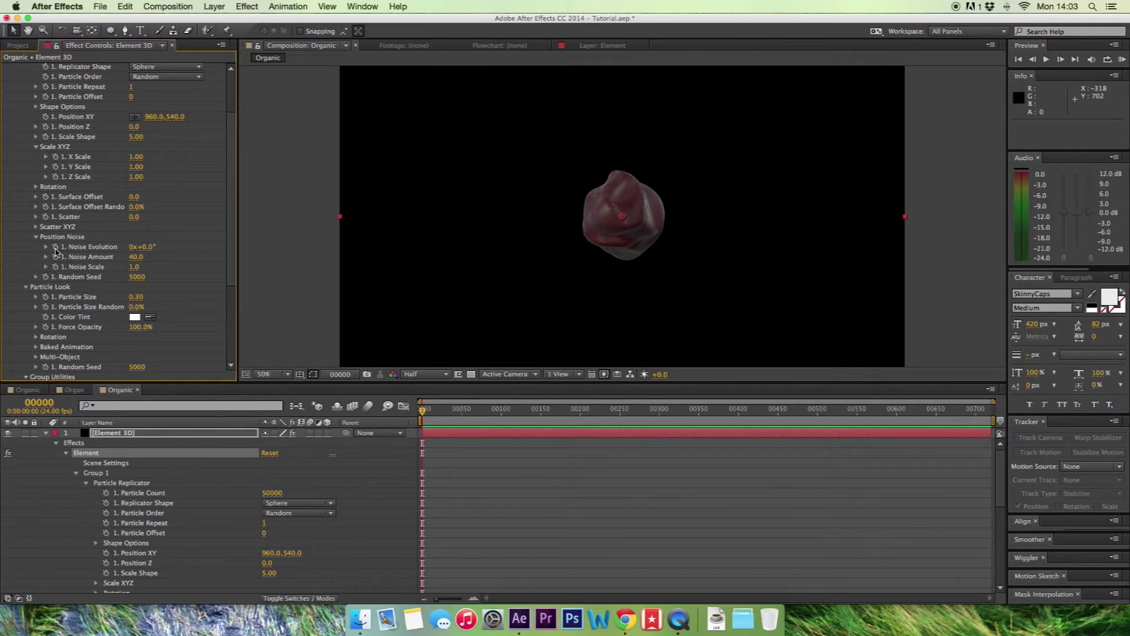
Drive Noise Evolution with the expression time*15 and change the particle Random Seed to 7900.
alt+click(56, 247)
text(tim)
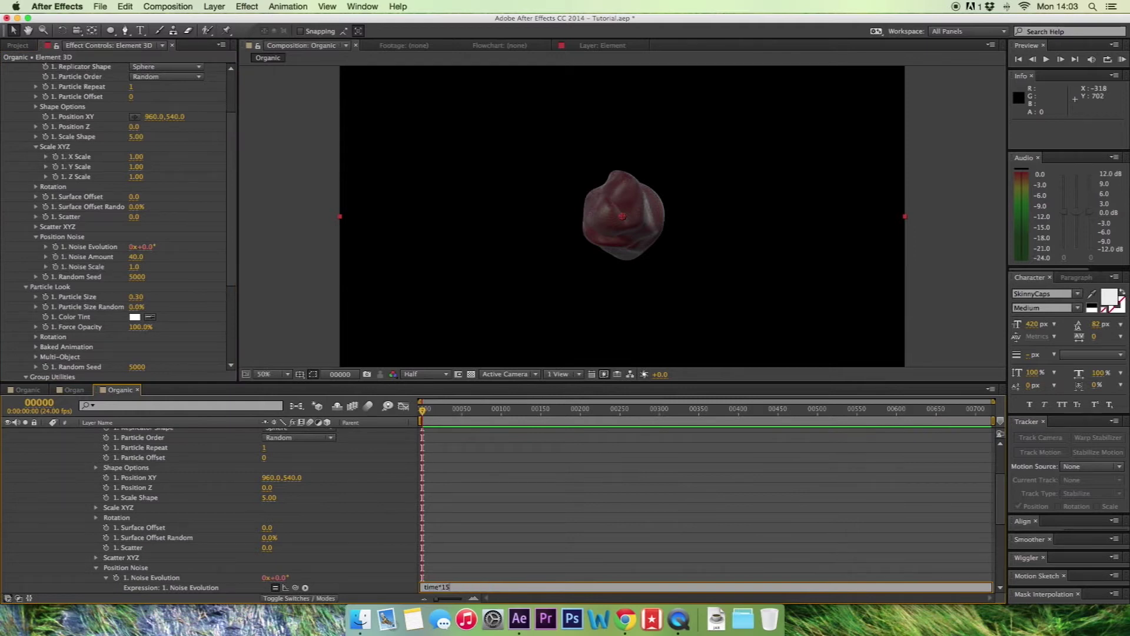
text(e*15)
click(441, 488)
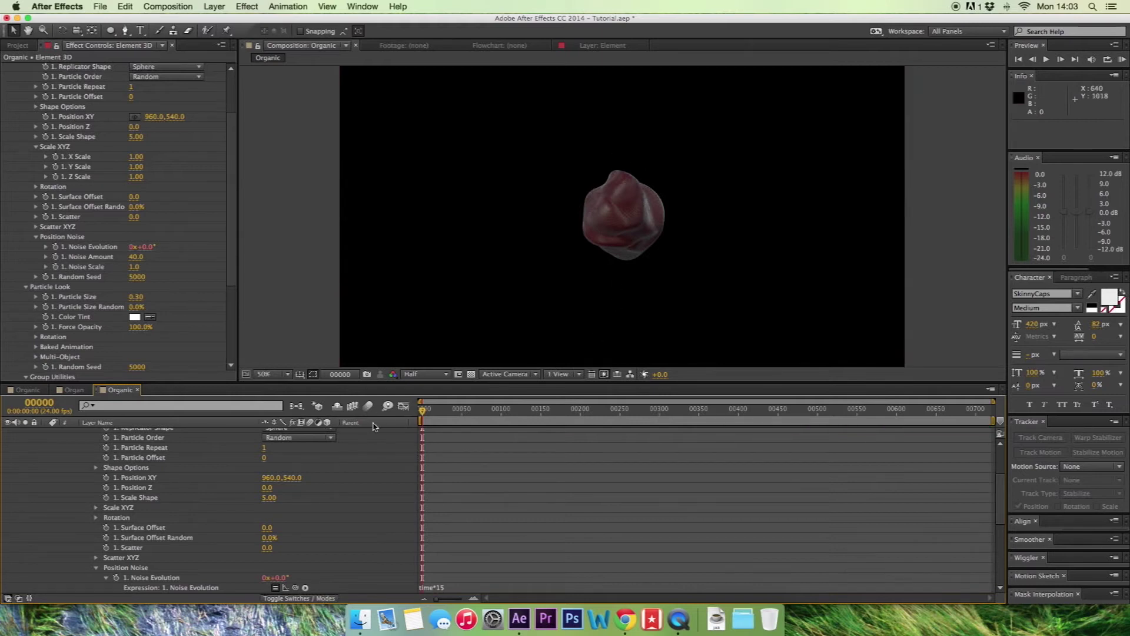
key(space)
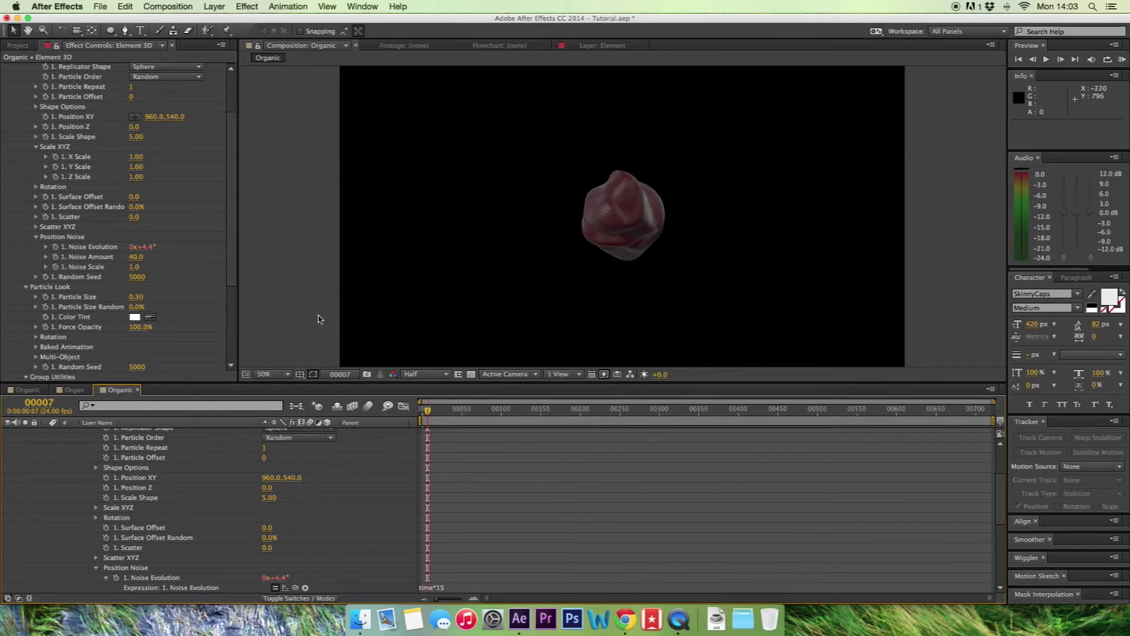
click(135, 371)
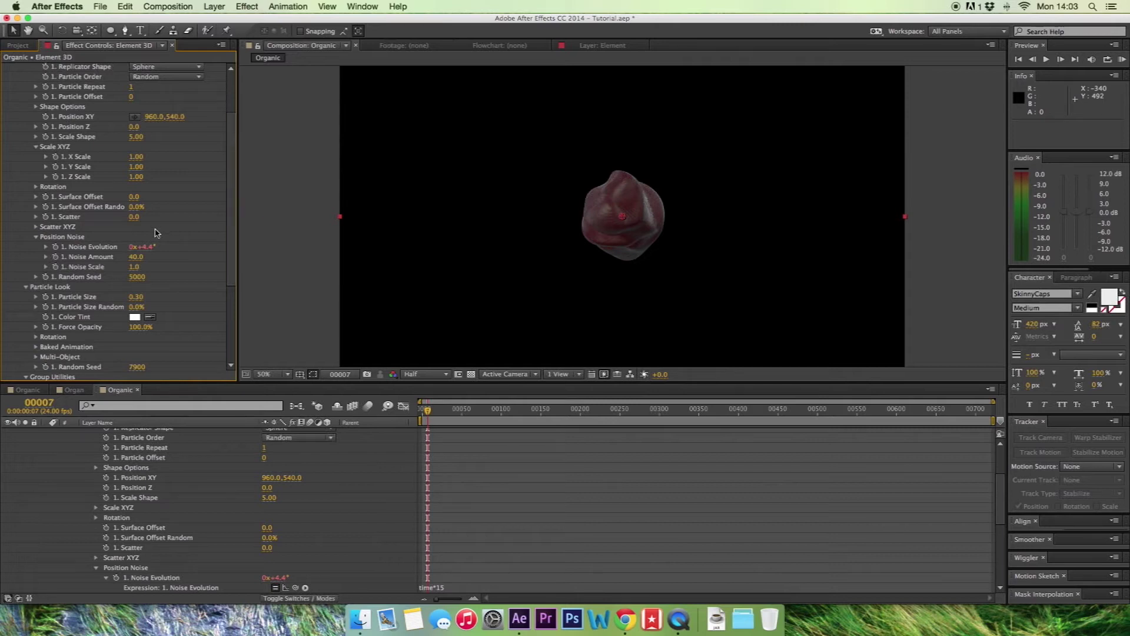
Set the particle Rotation Random to 180° and inspect the blob at a larger view.
click(36, 338)
scroll(54, 305, down, 3)
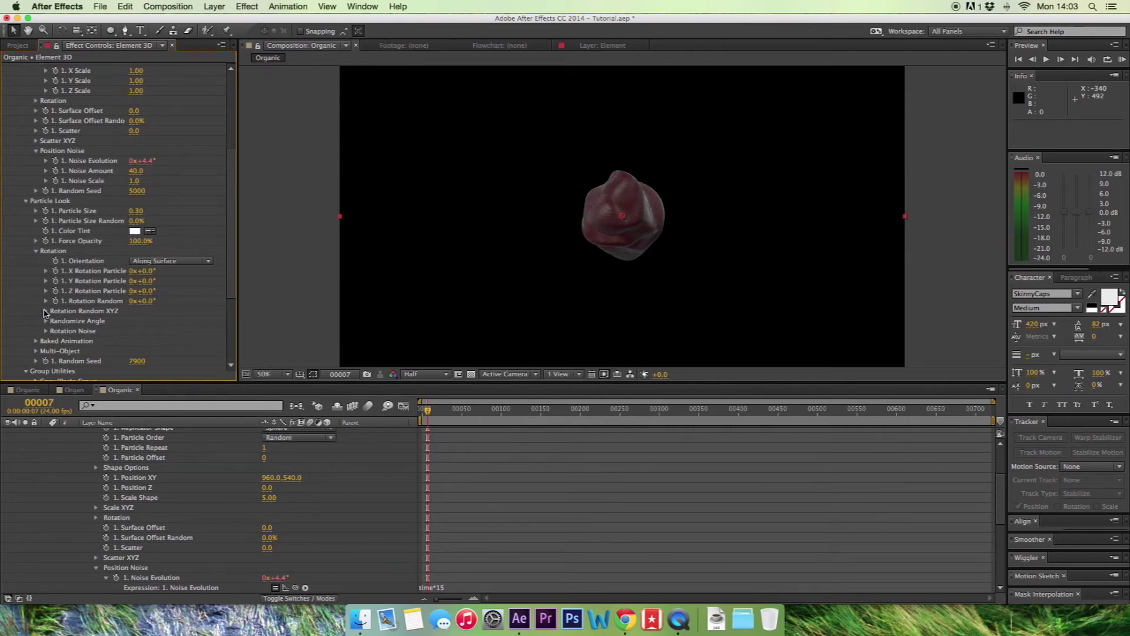
click(45, 312)
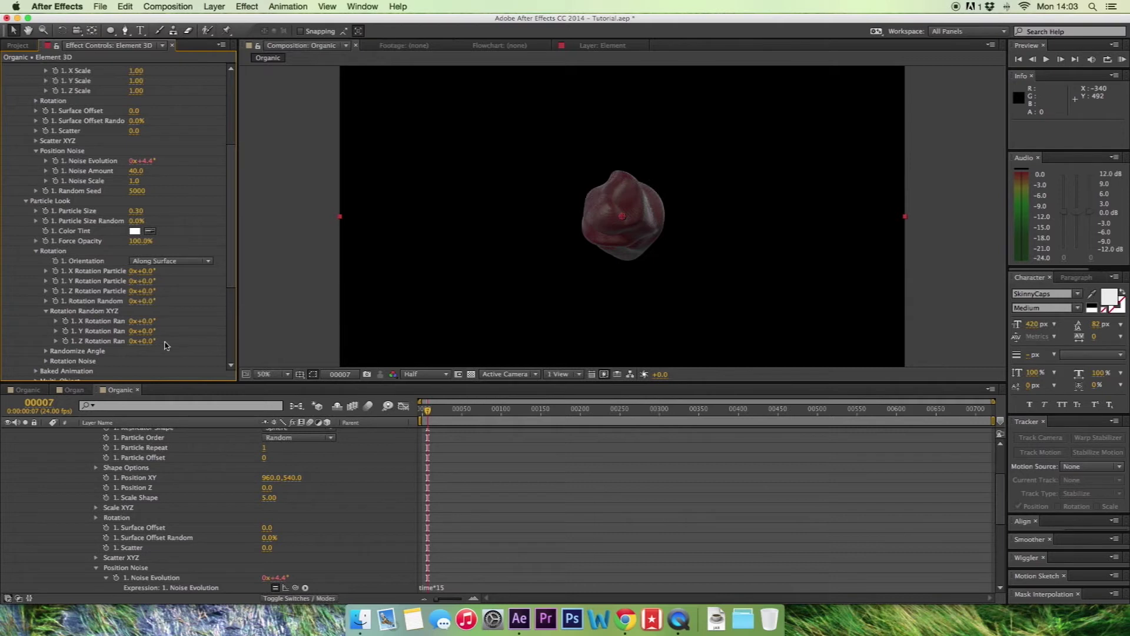
click(152, 301)
key(Return)
key(slash)
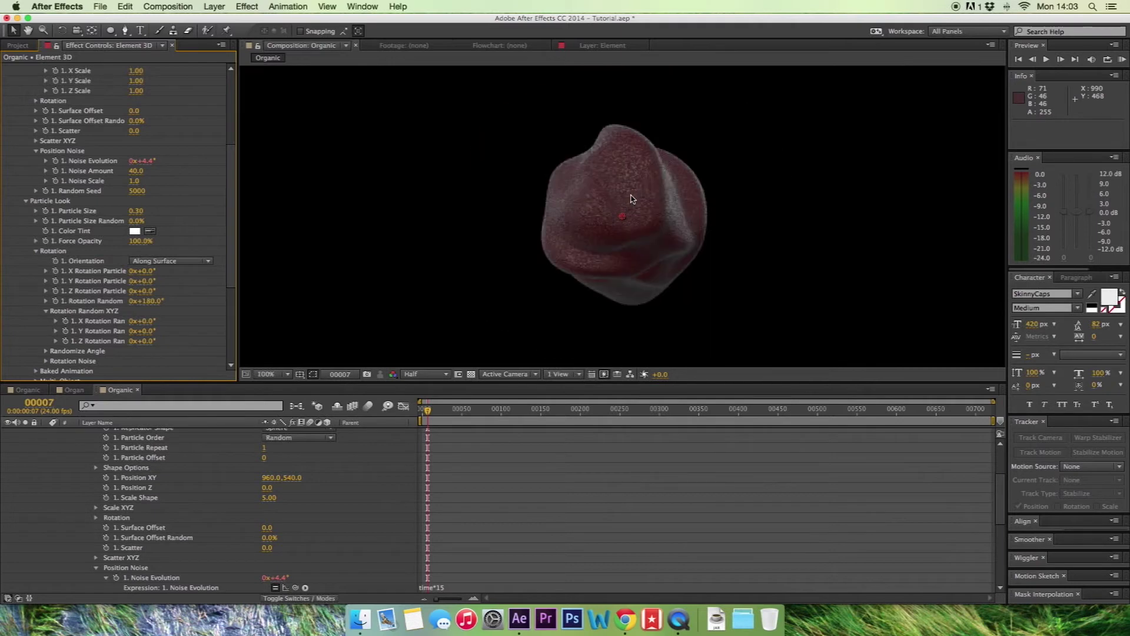
key(comma)
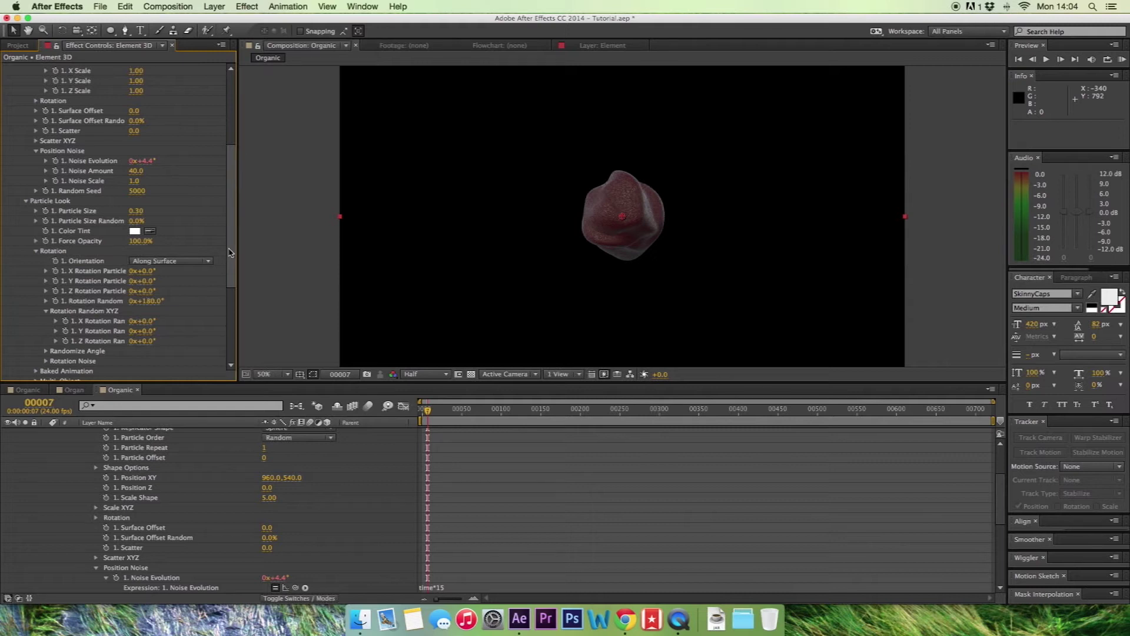
Collapse the Element 3D layer and start a new camera layer.
scroll(115, 453, up, 10)
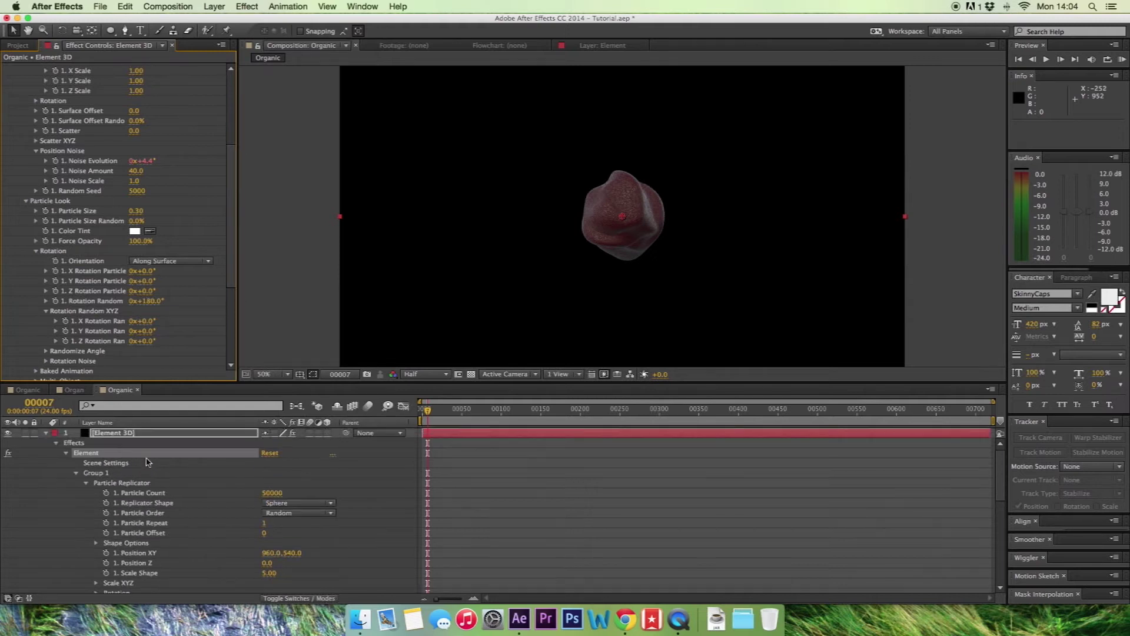
click(45, 433)
click(215, 7)
mouse_move(248, 23)
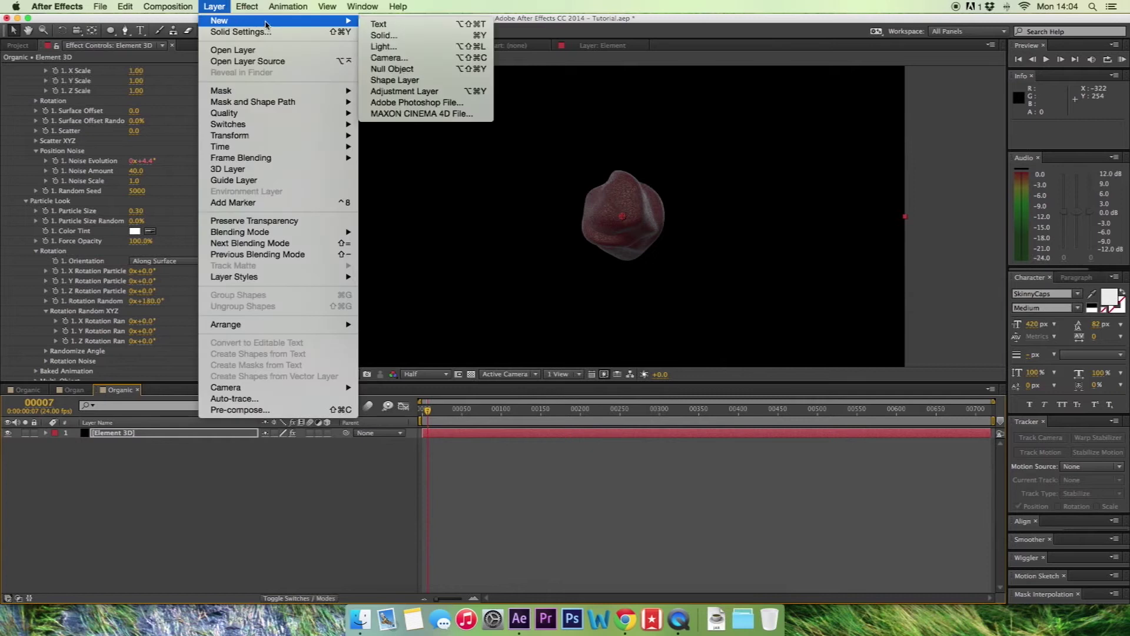
click(383, 55)
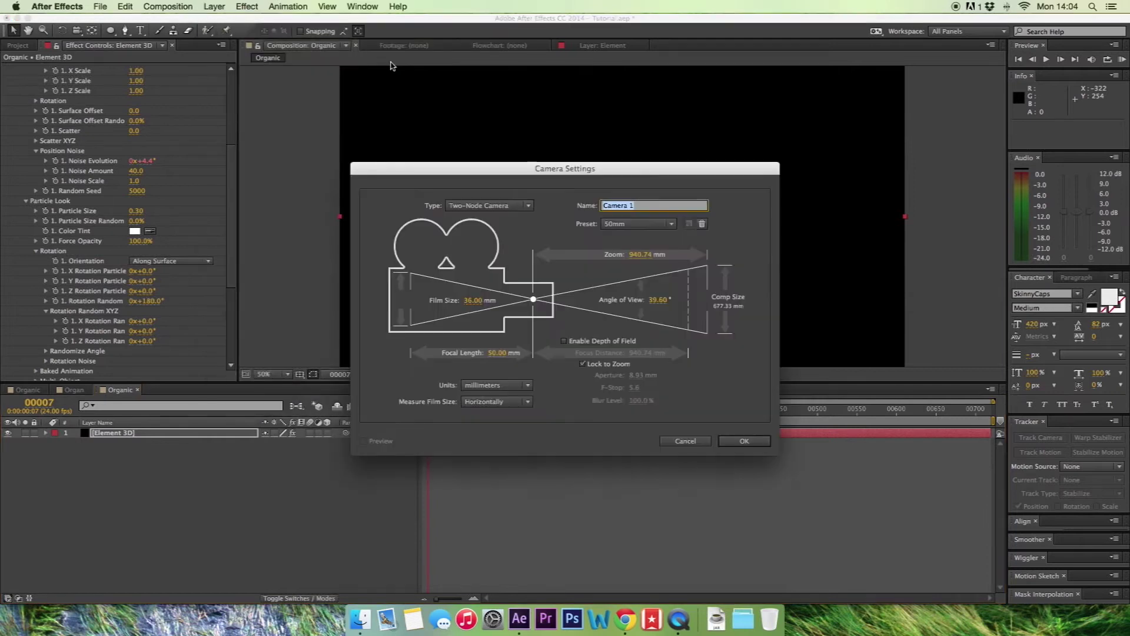
Confirm the new camera, then add a null object named Controller.
click(637, 205)
key(Return)
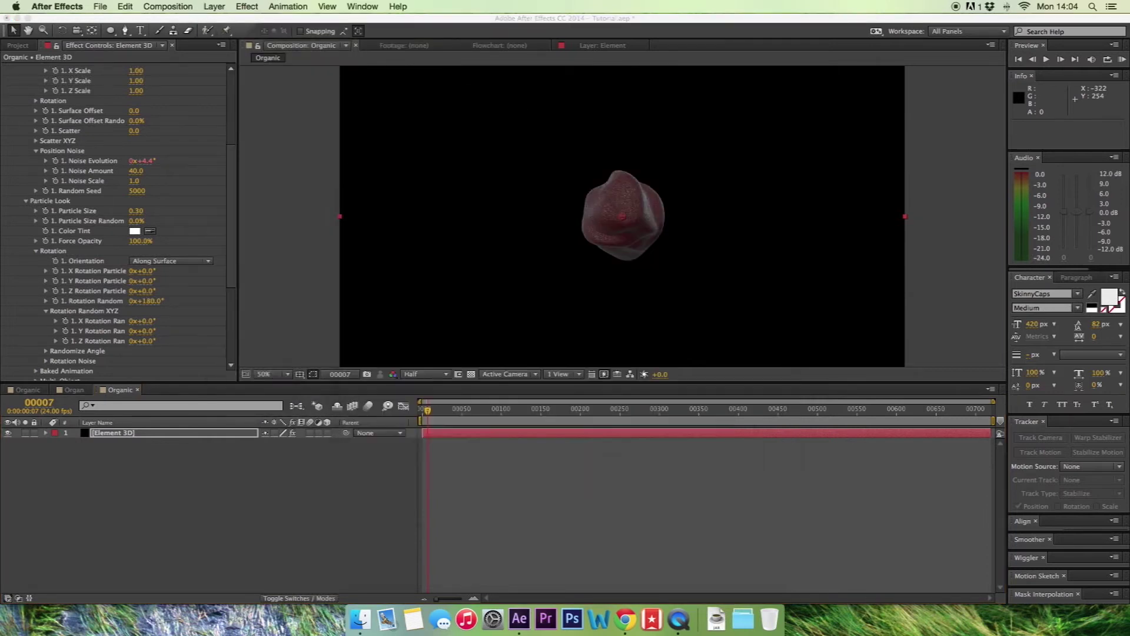
click(213, 6)
mouse_move(219, 20)
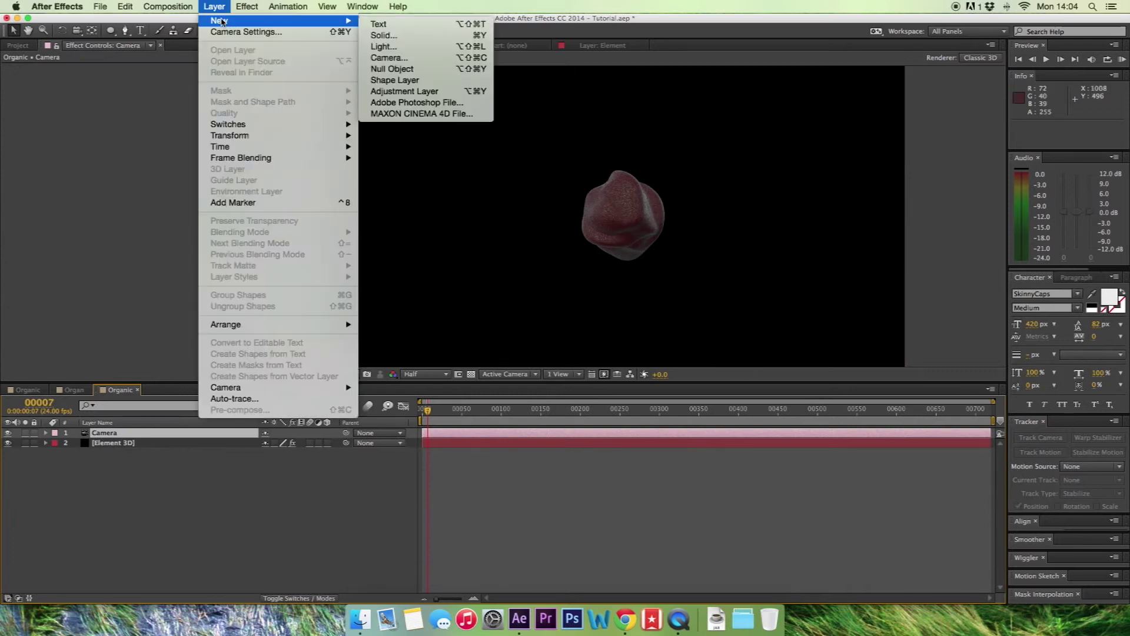
click(383, 65)
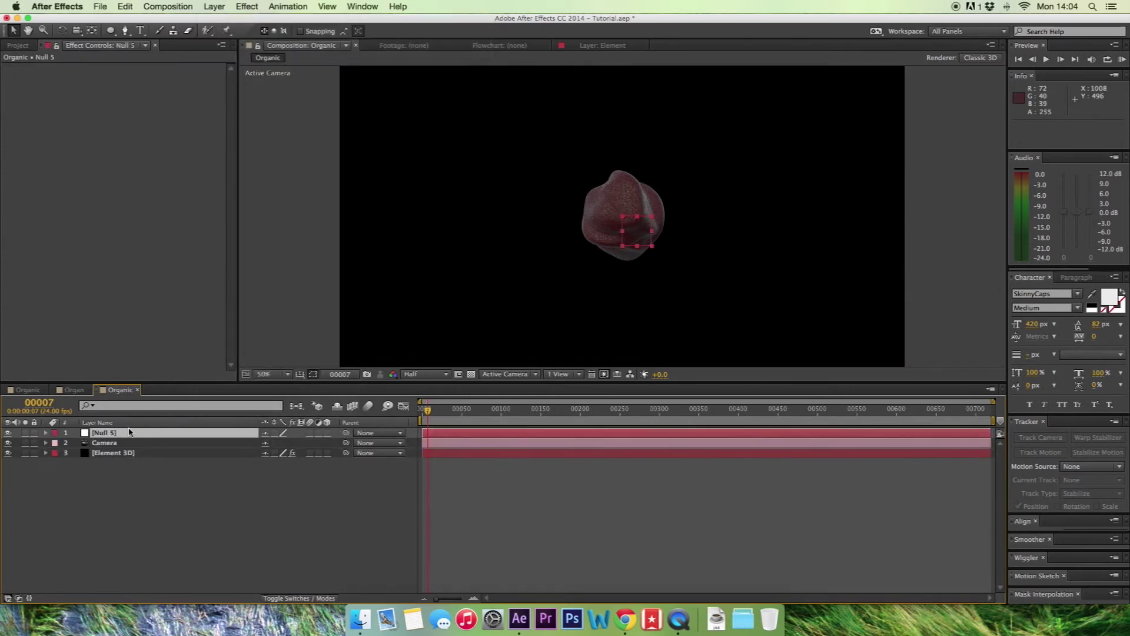
click(127, 433)
key(Return)
text(Control)
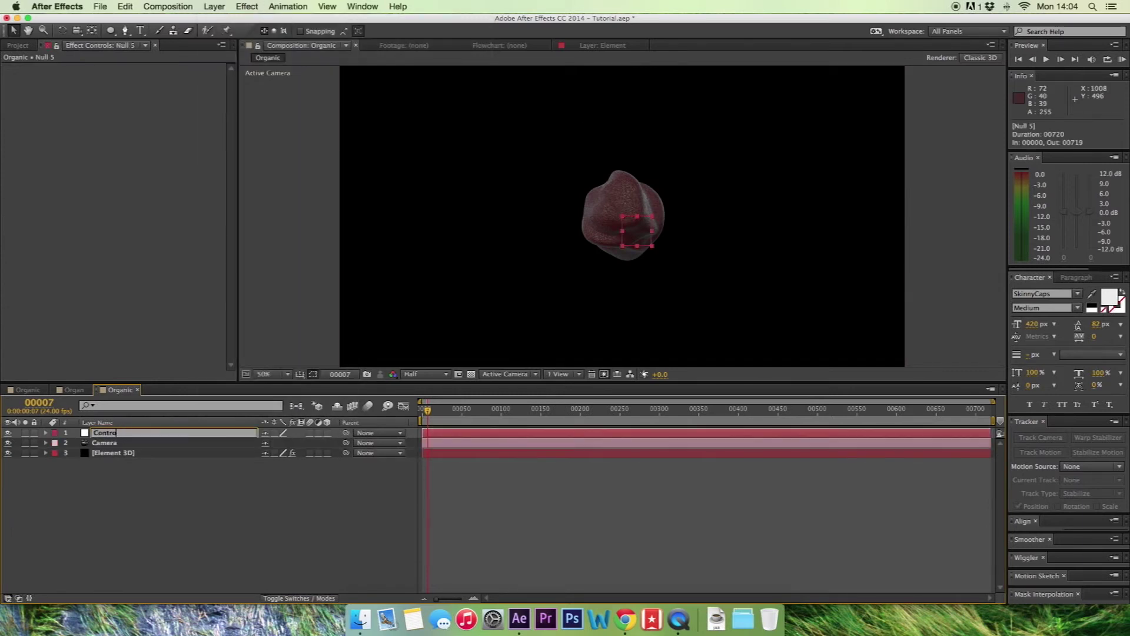
text(ler)
key(Return)
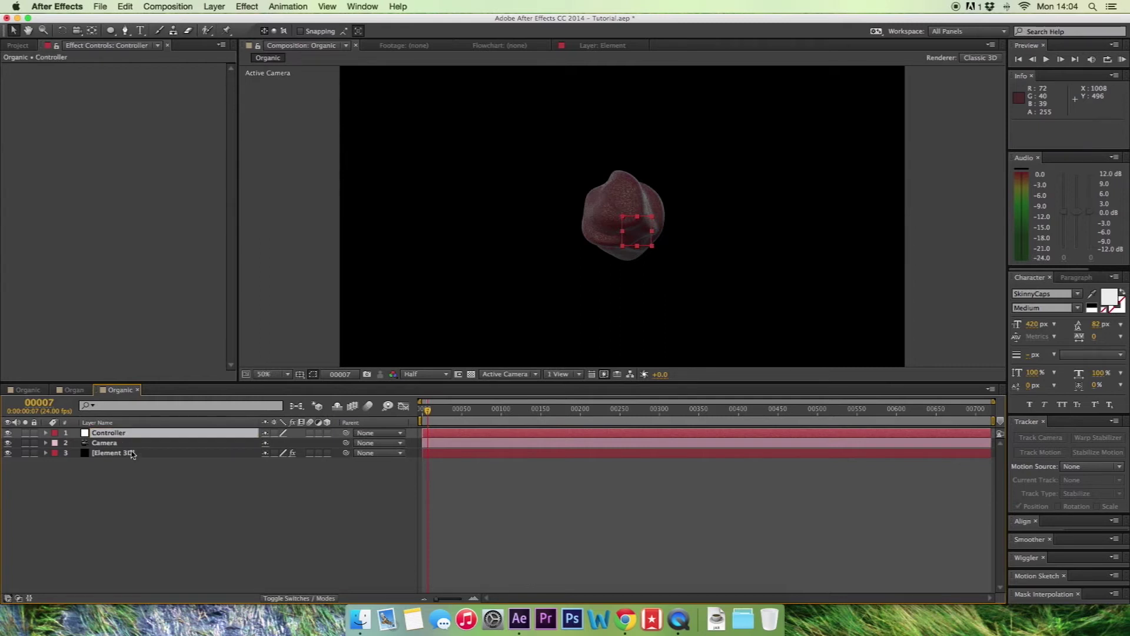
Parent the Camera layer to the Controller null.
click(106, 443)
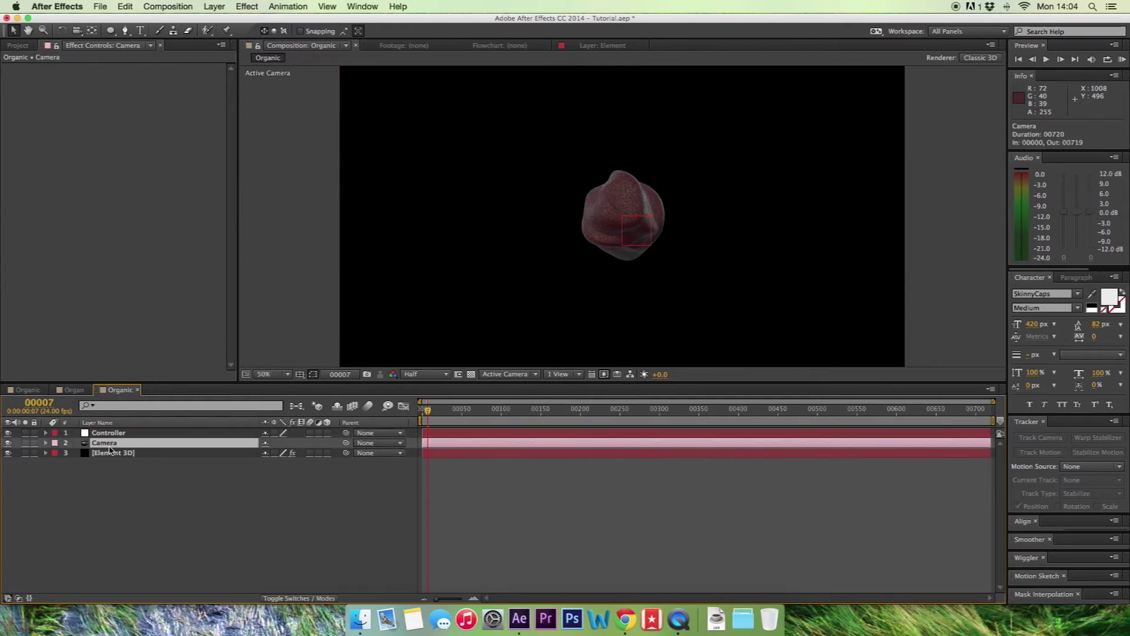
drag(345, 443, 112, 433)
click(113, 434)
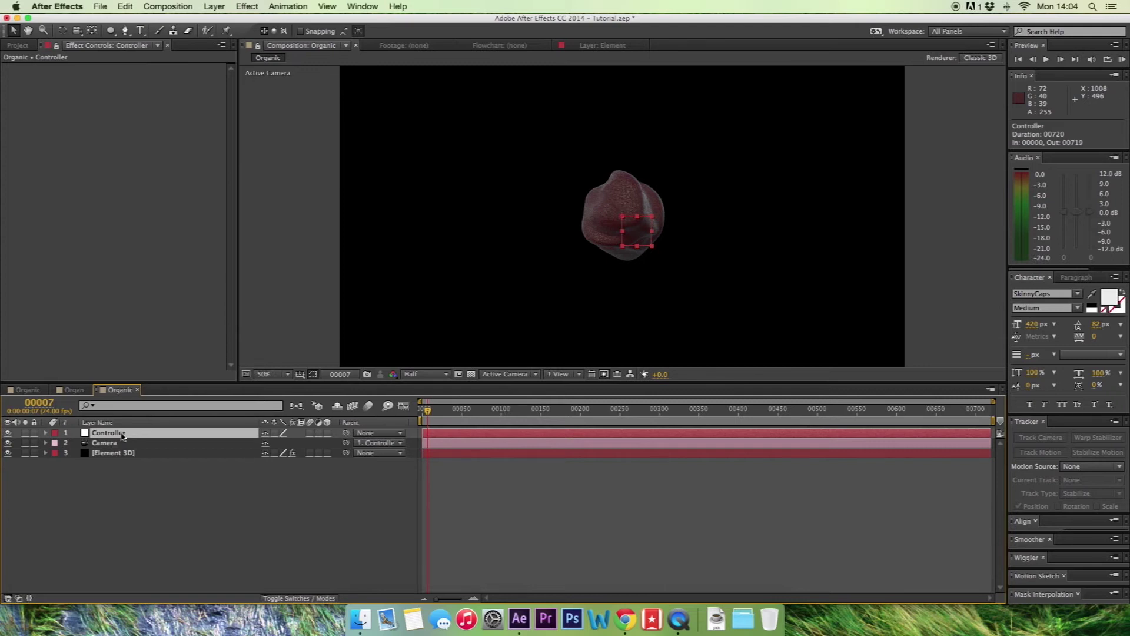
Make Controller a 3D layer and scrub its Z position up to 1867.
key(p)
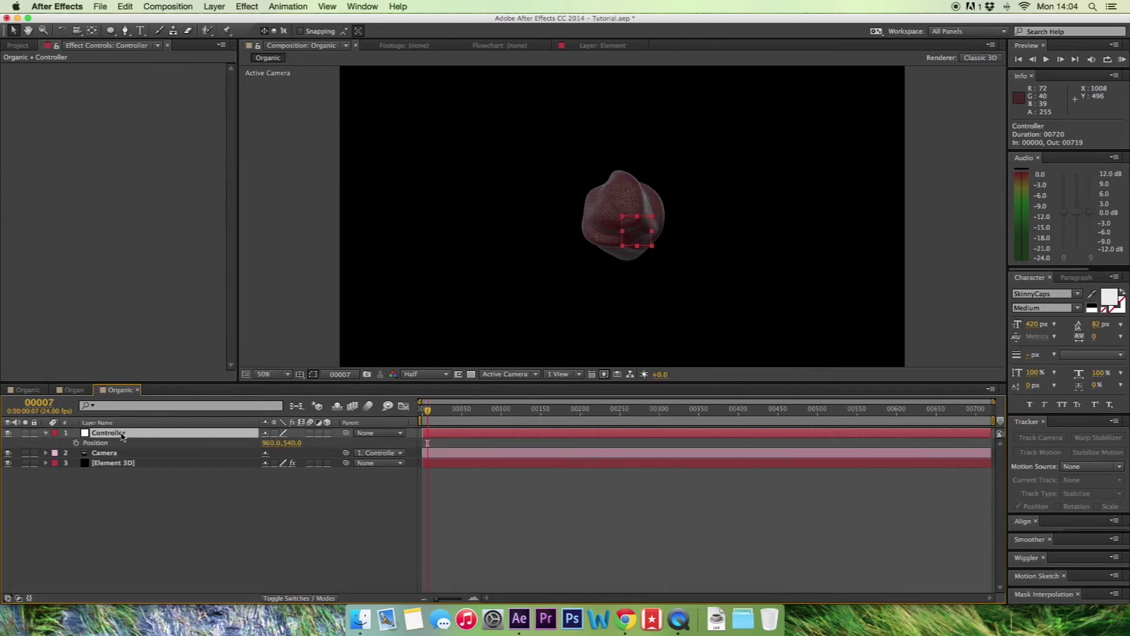
click(327, 434)
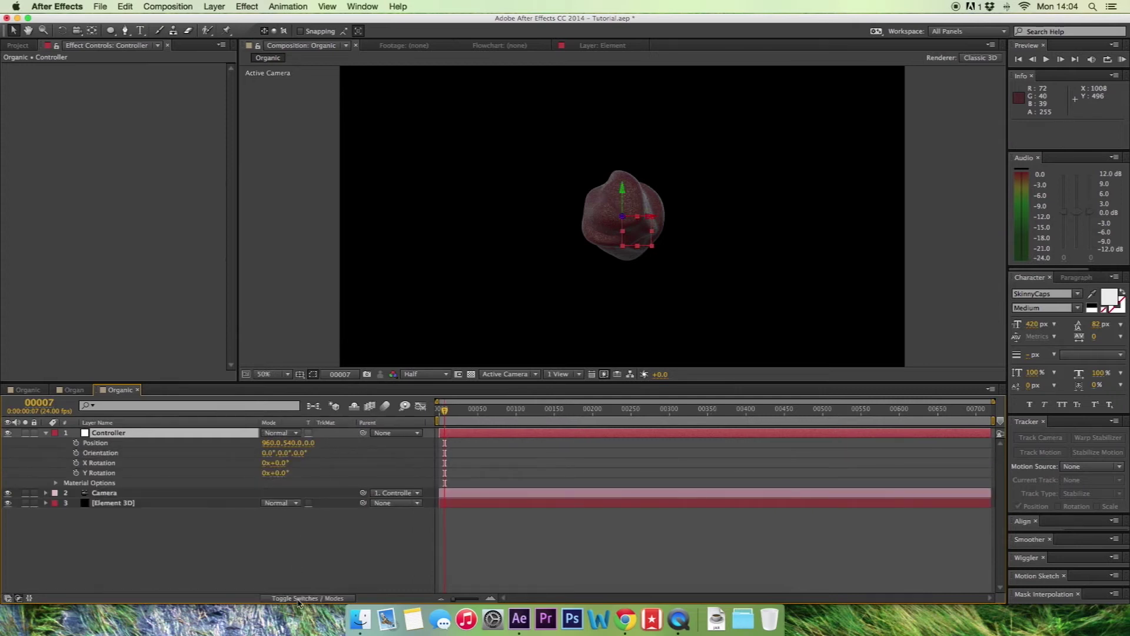
click(308, 443)
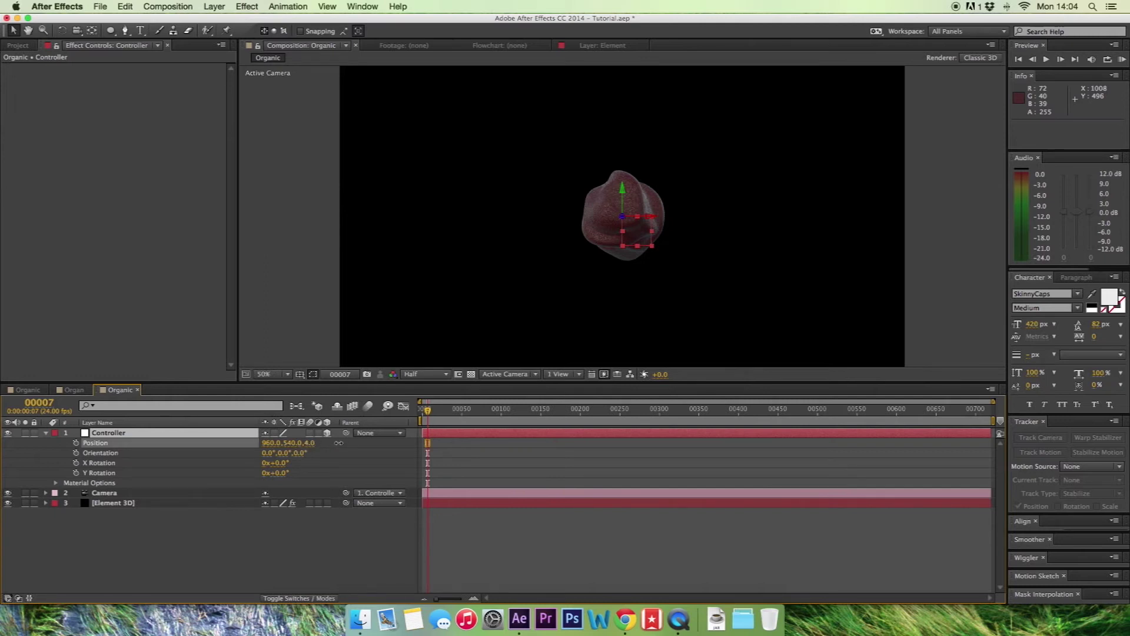
drag(341, 442, 392, 442)
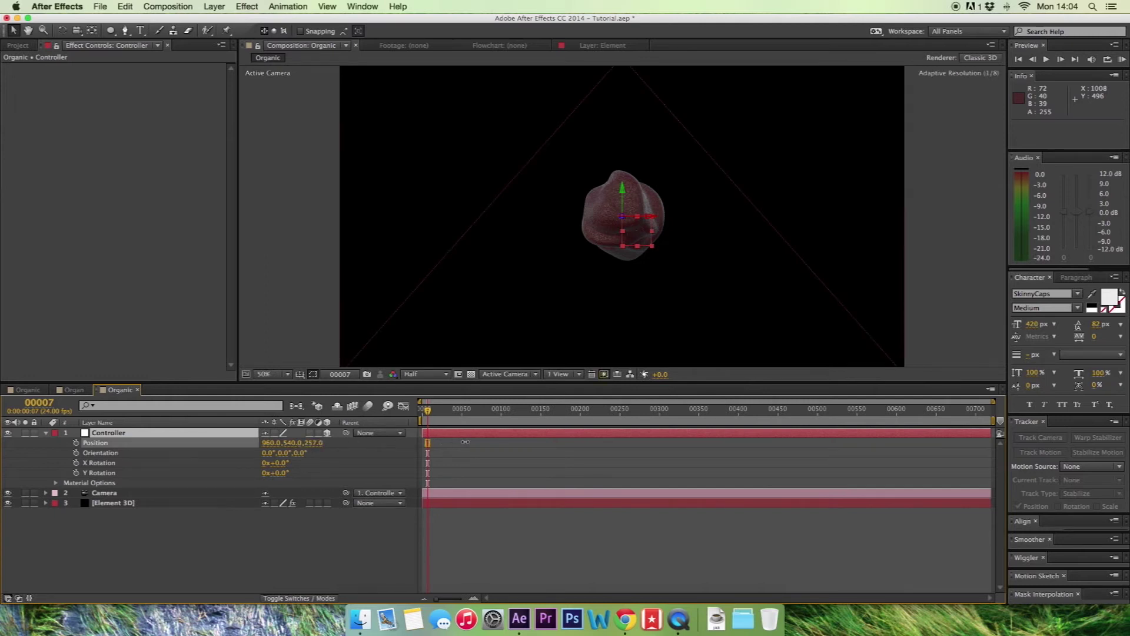
drag(466, 442, 469, 440)
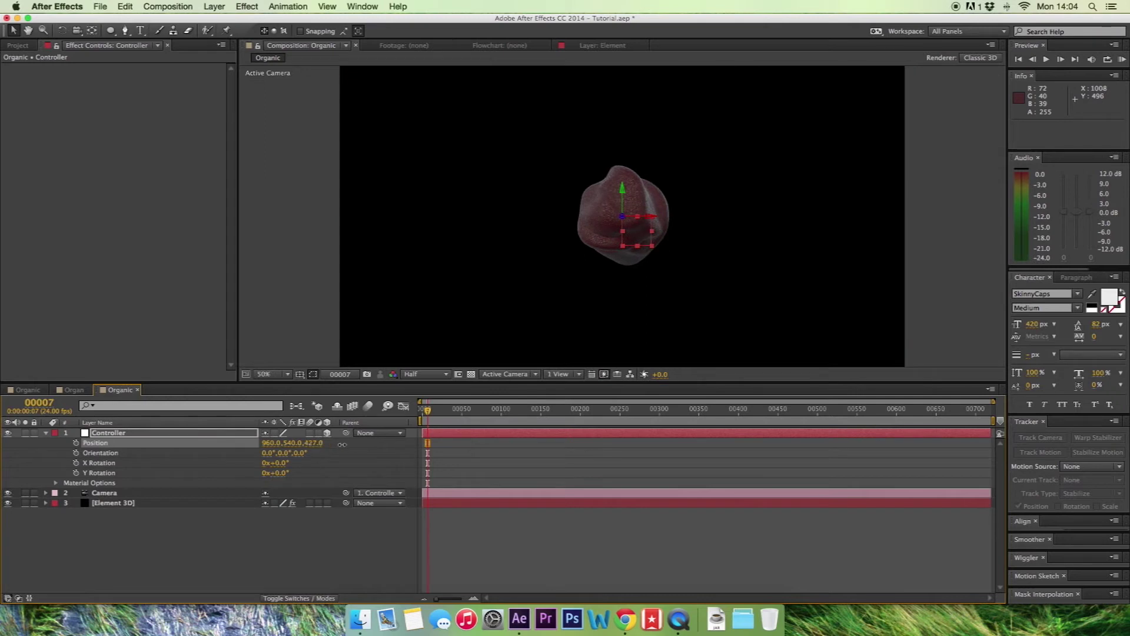
drag(342, 443, 400, 443)
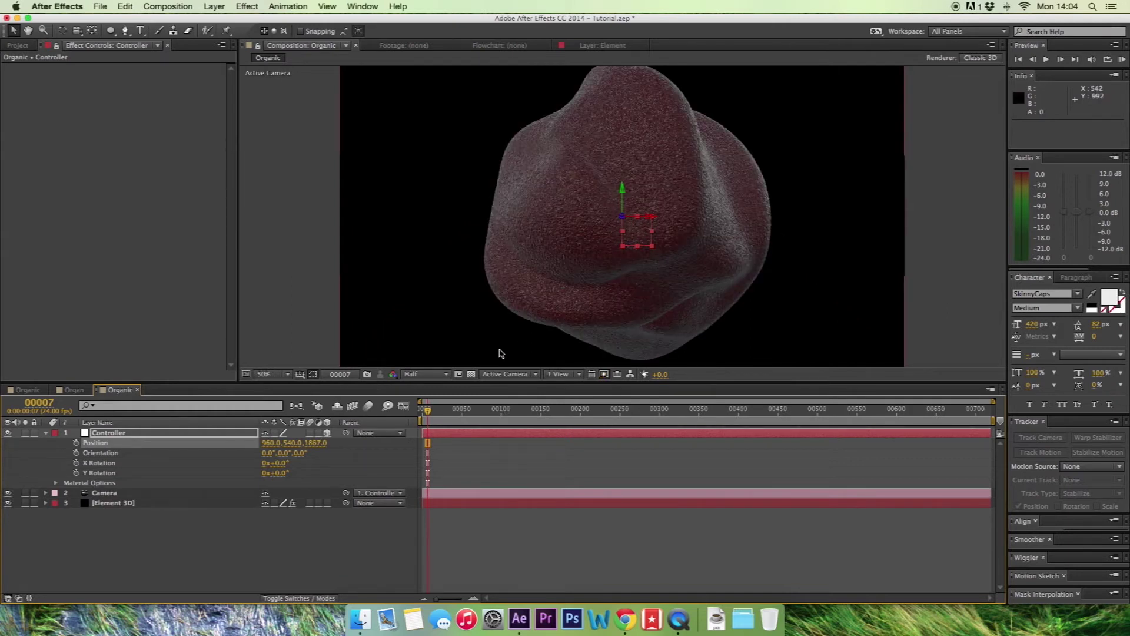
Add a point light at 20% intensity with Casts Shadows enabled.
click(46, 434)
click(215, 7)
mouse_move(236, 20)
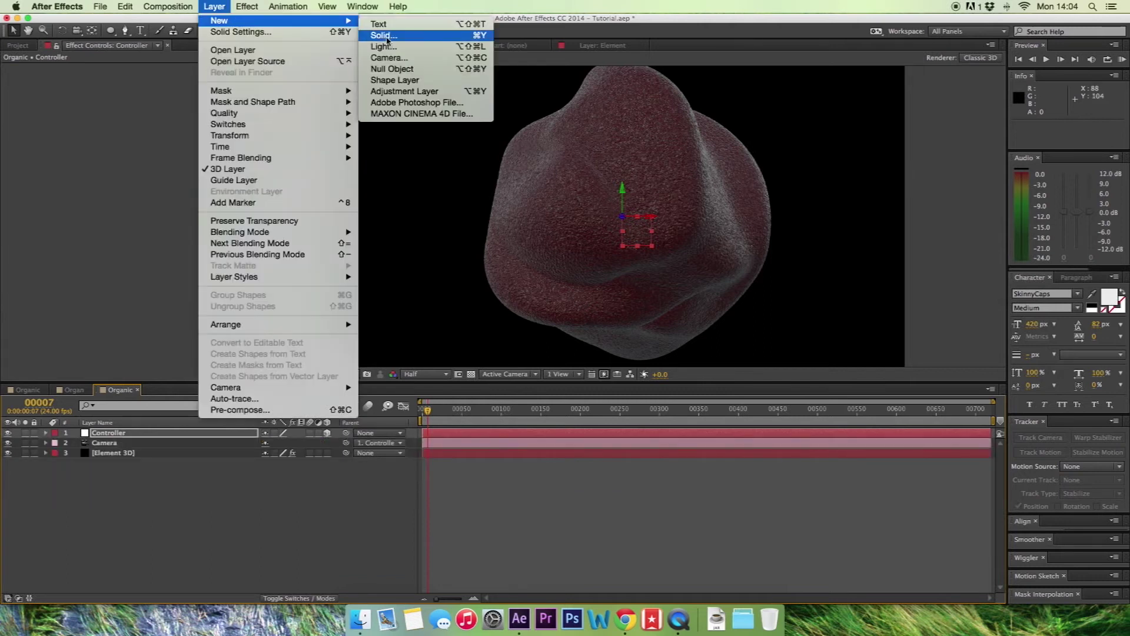
click(384, 47)
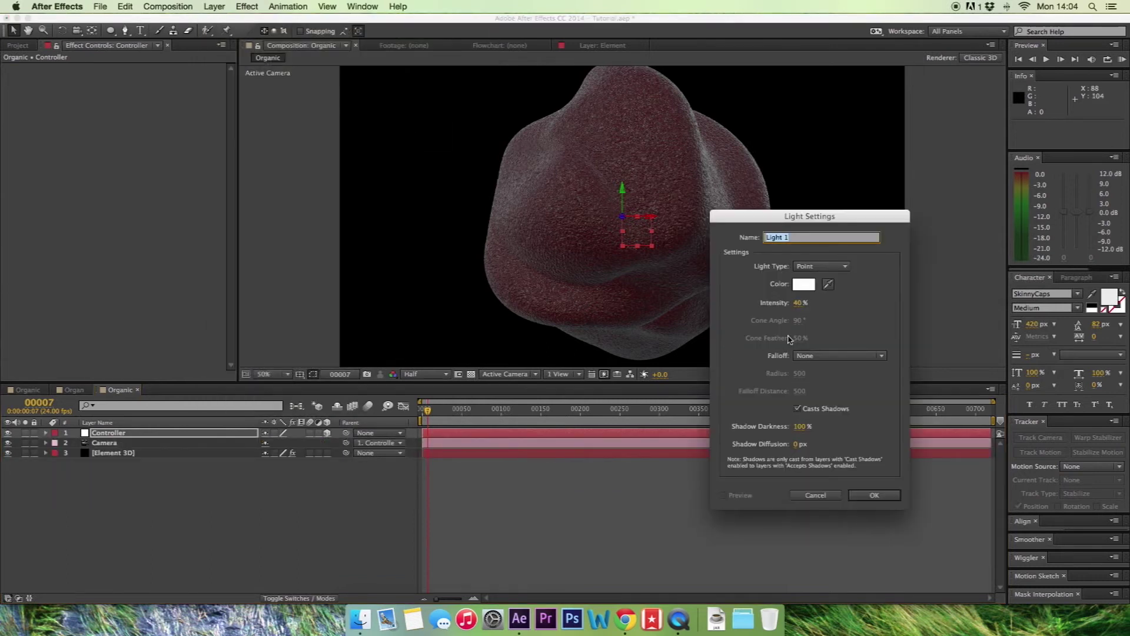
click(798, 303)
text(20)
click(801, 238)
click(819, 266)
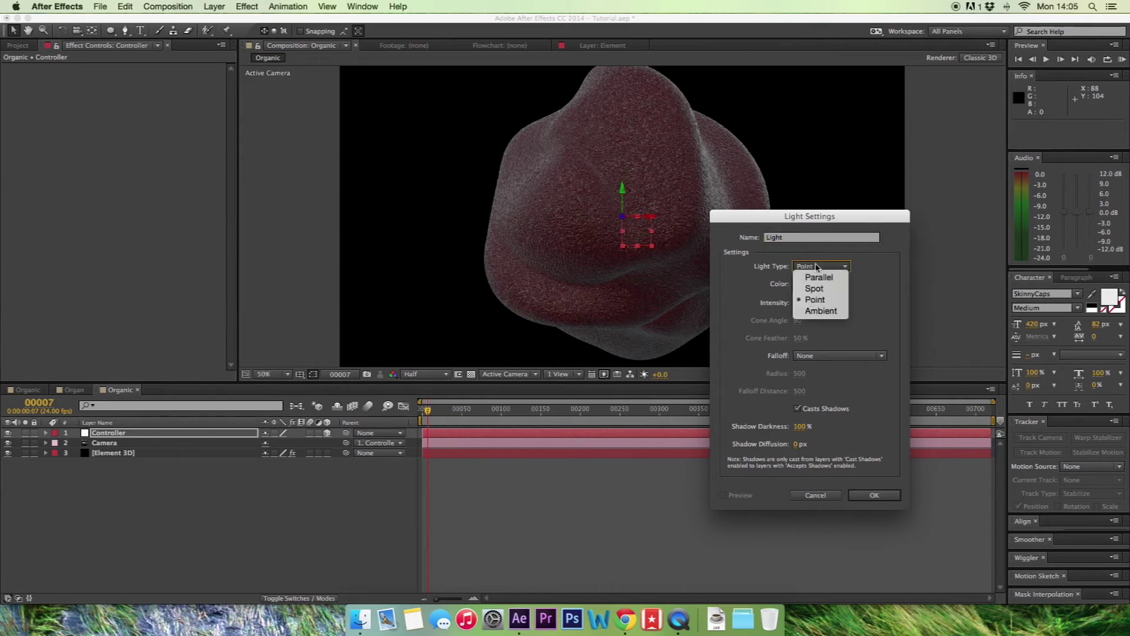
click(808, 298)
click(798, 408)
click(798, 408)
click(875, 496)
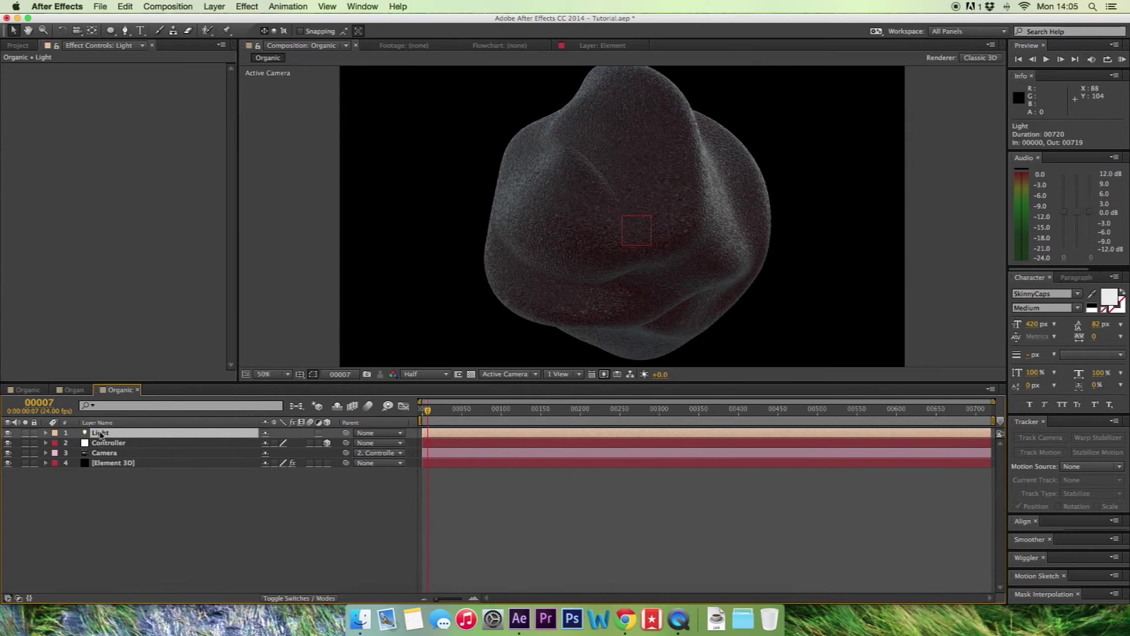
Drag the light lower and slightly left to position 1016, 556, -666.7.
key(p)
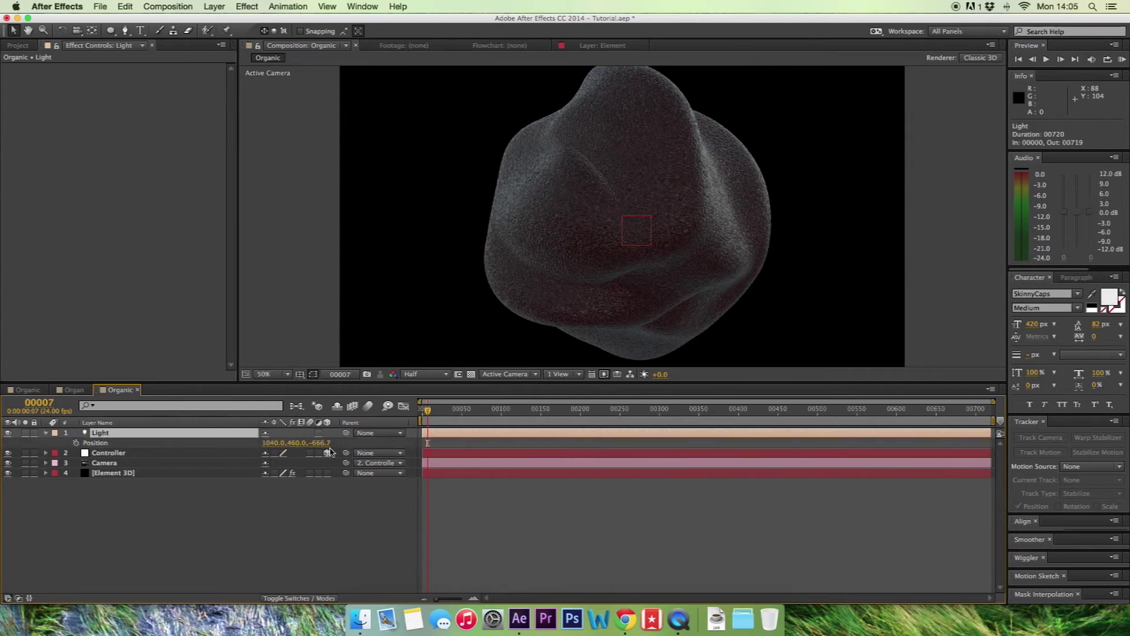
click(274, 442)
key(Return)
key(comma)
key(comma)
key(comma)
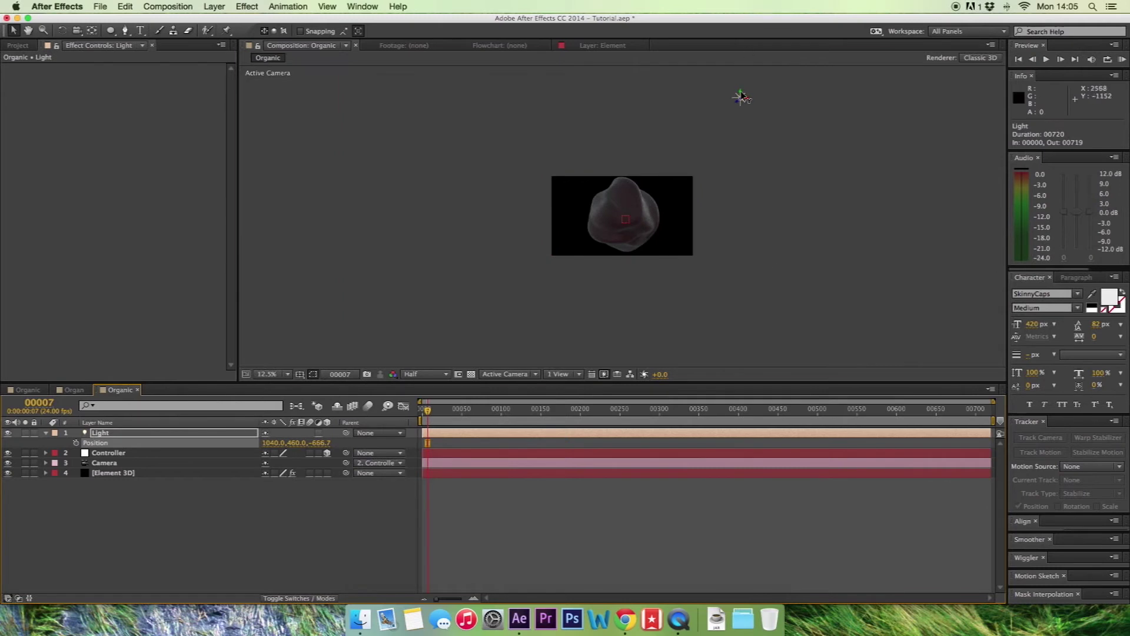
mouse_move(742, 98)
mouse_down()
mouse_move(744, 156)
mouse_move(744, 106)
mouse_up()
scroll(652, 239, up, 4)
scroll(656, 239, down, 4)
mouse_move(679, 305)
mouse_down()
mouse_move(681, 270)
mouse_move(682, 290)
mouse_up()
scroll(681, 300, up, 1)
drag(739, 134, 709, 141)
scroll(651, 227, up, 4)
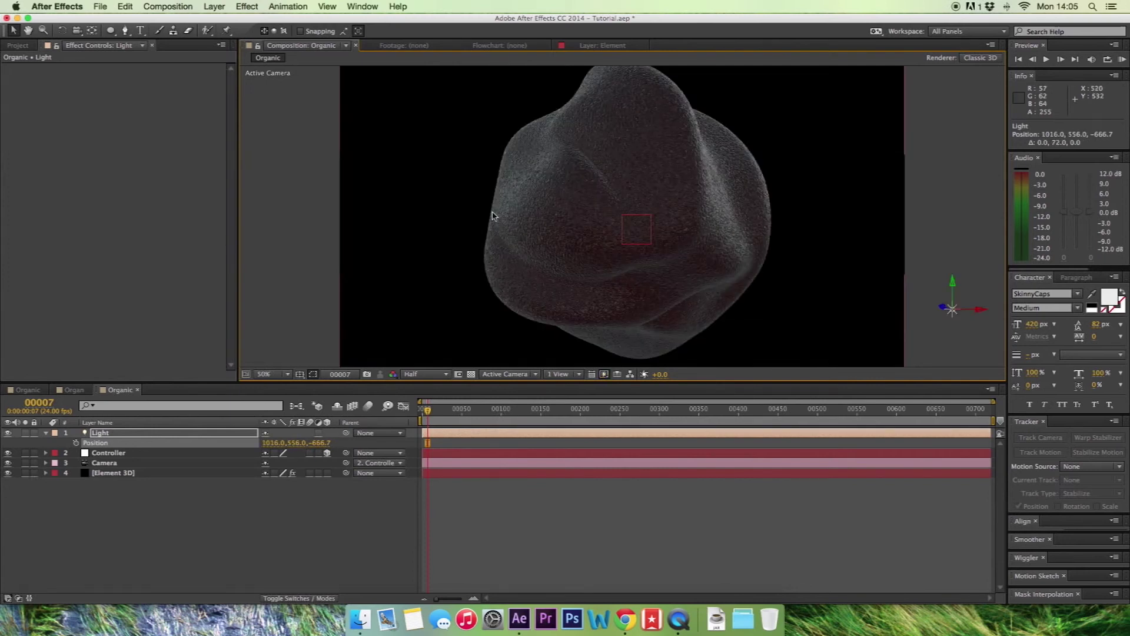
click(42, 433)
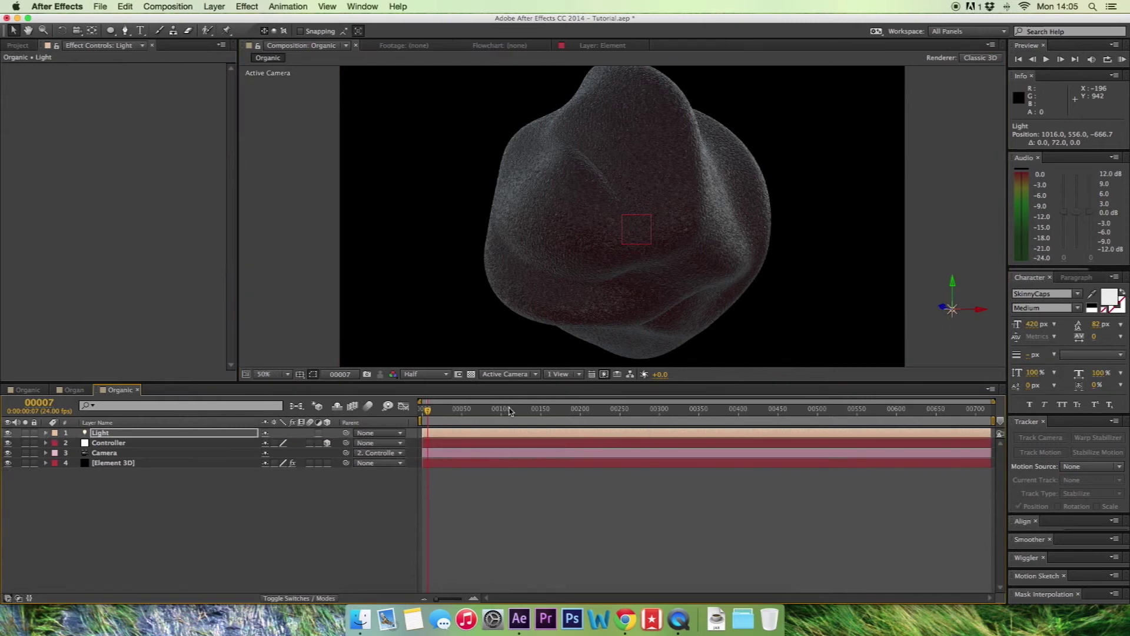
Step ahead a few frames, then play a RAM preview of the evolving blob.
key(Page_Down)
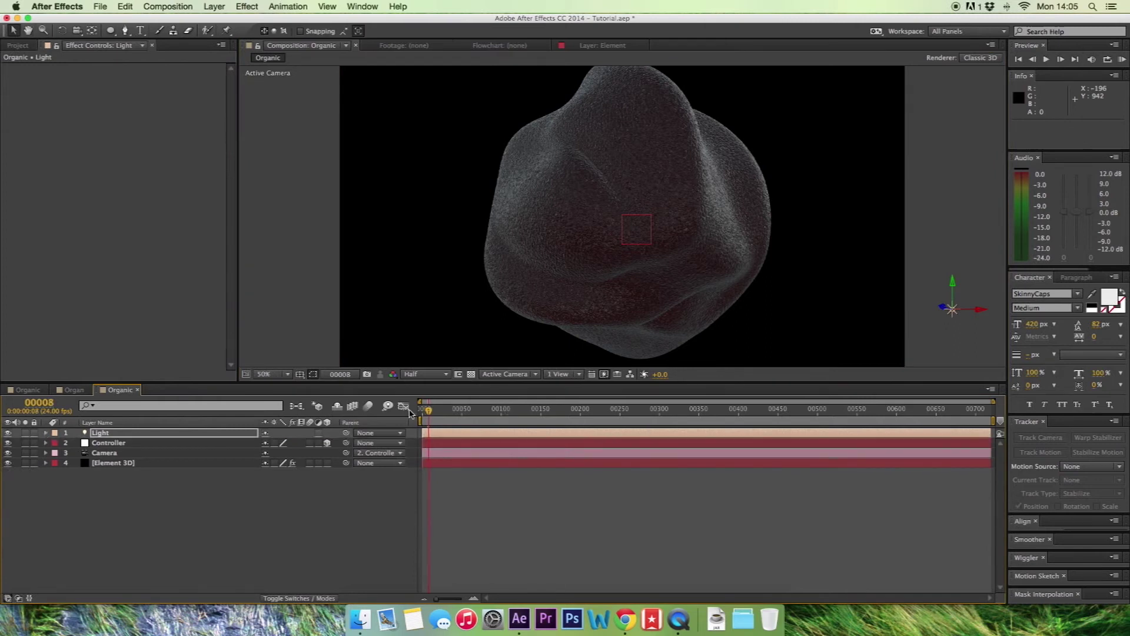
key(k)
click(1122, 60)
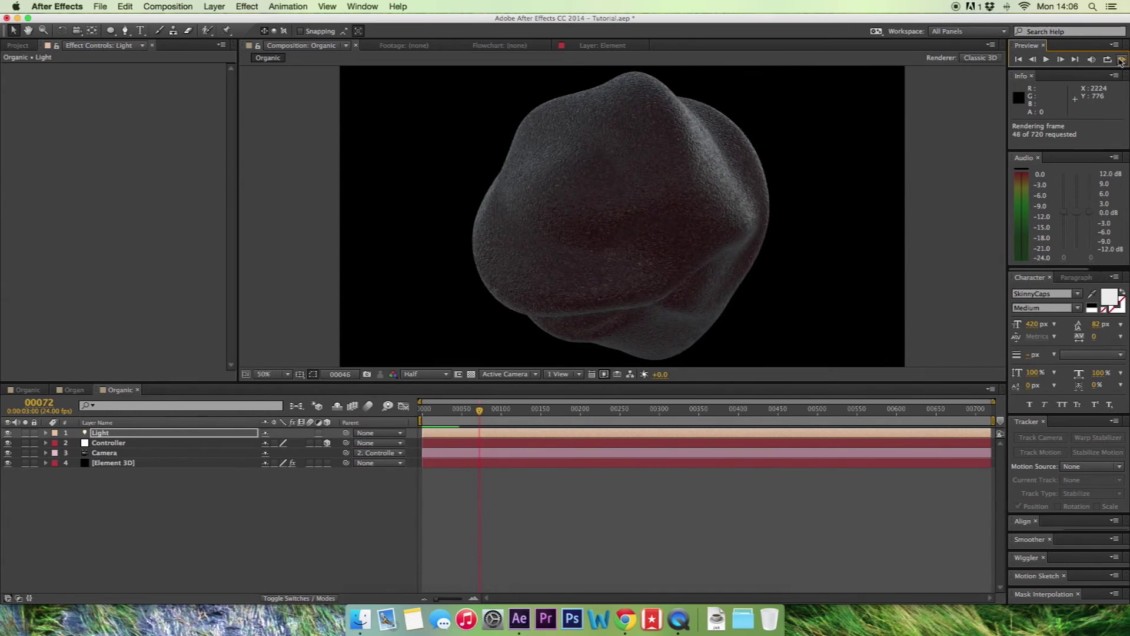
click(1121, 61)
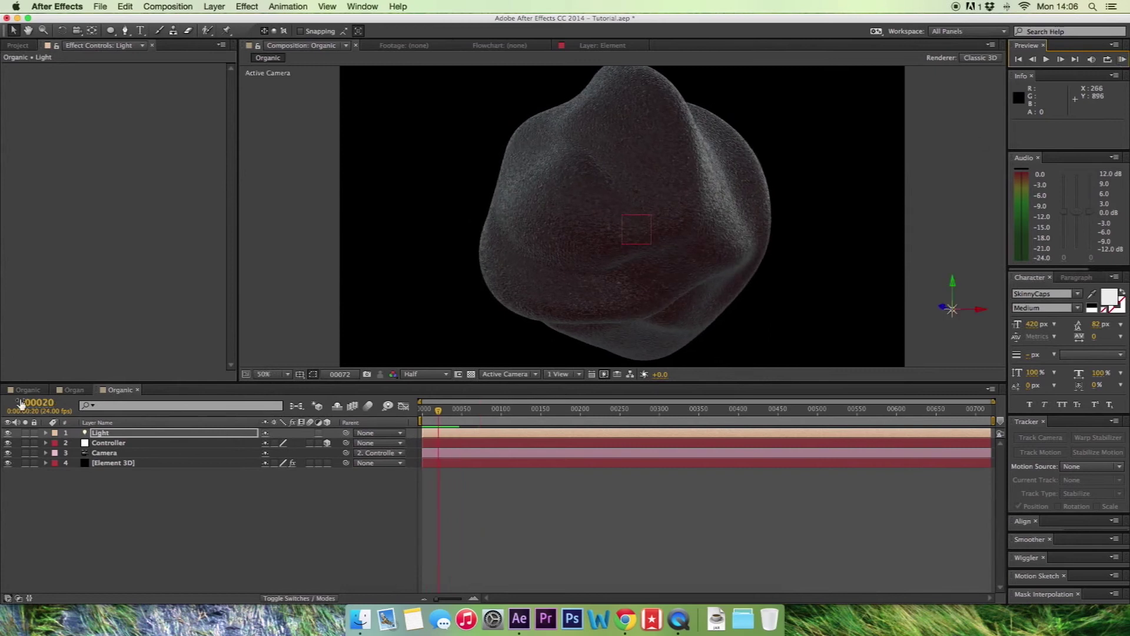
On the Element 3D layer, try Noise Scale 1.2, then about 2.9, with Noise Amount near 45.
click(146, 464)
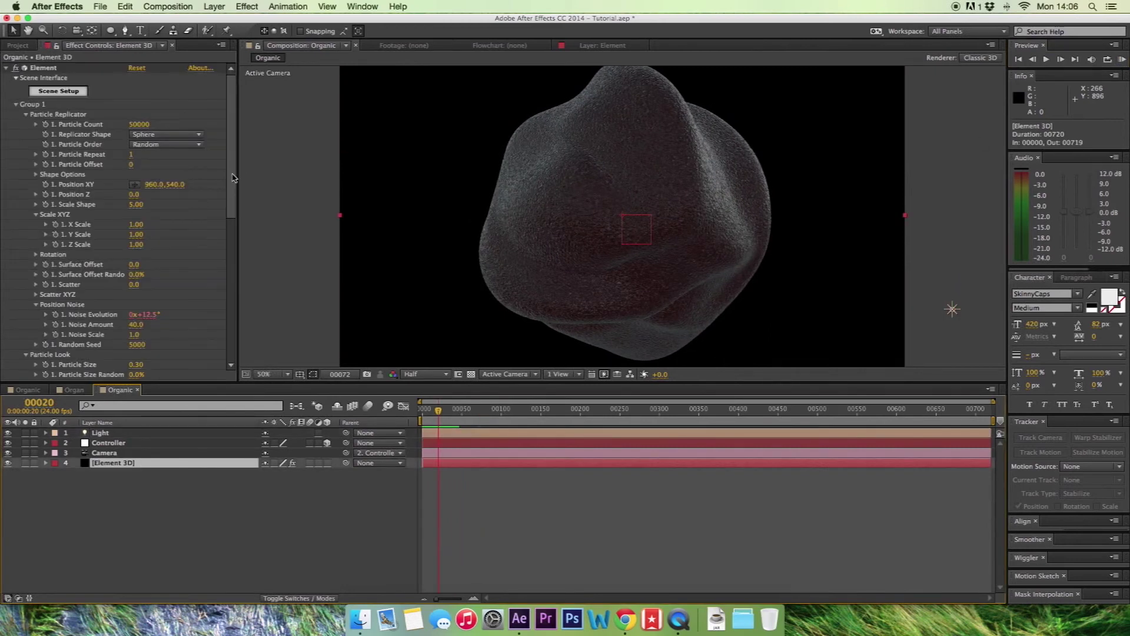
drag(232, 180, 229, 222)
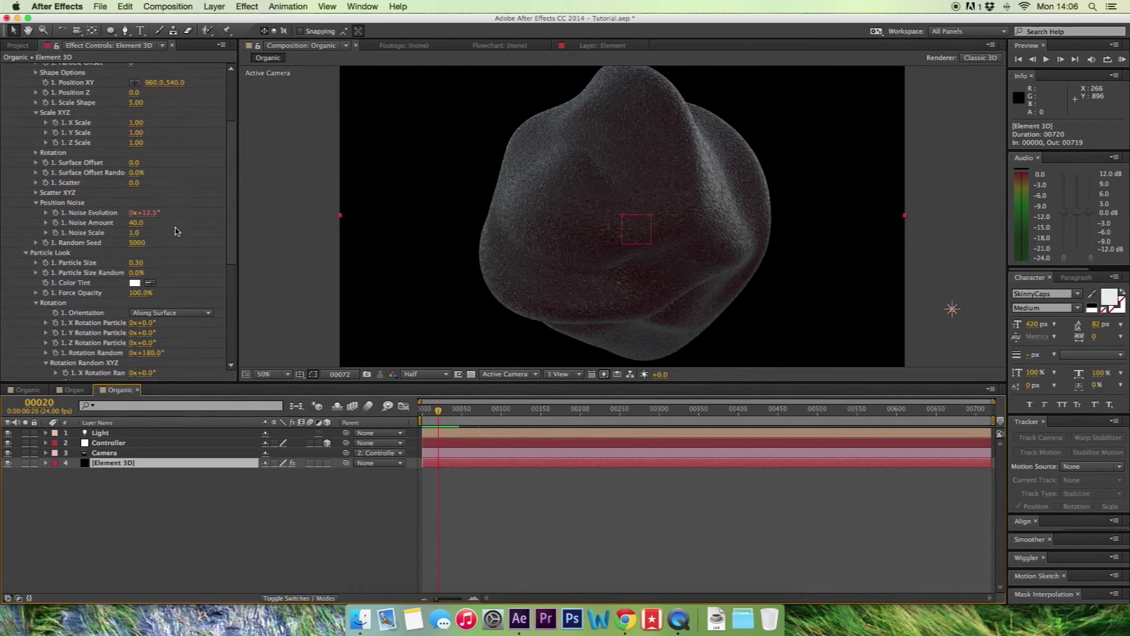
click(134, 232)
click(134, 233)
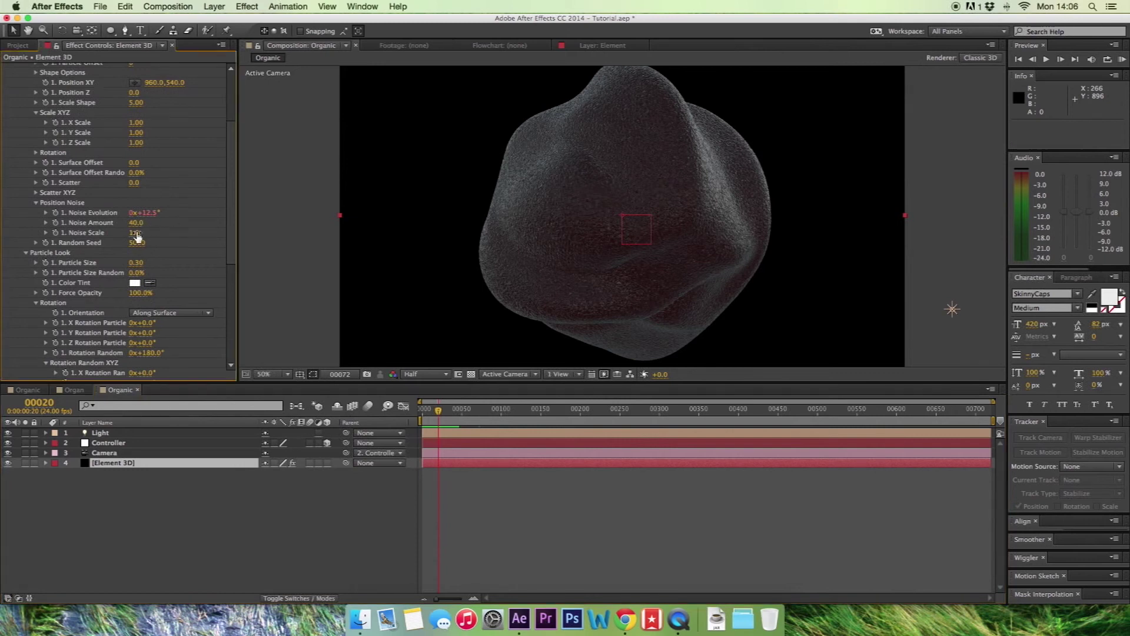
text(1.2)
key(Return)
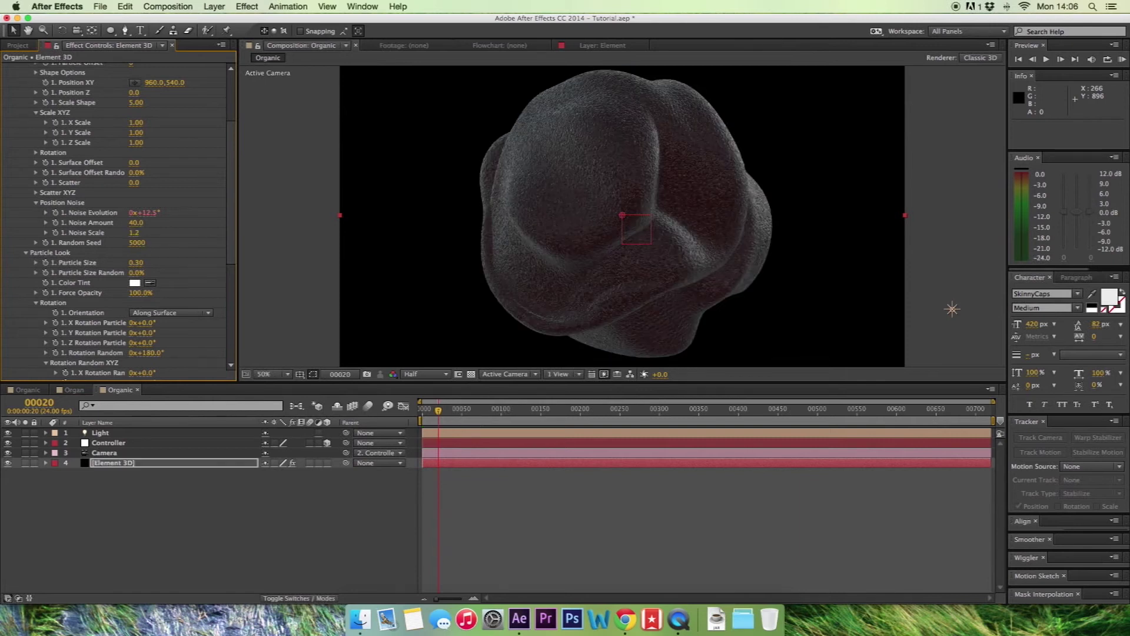
drag(135, 232, 148, 236)
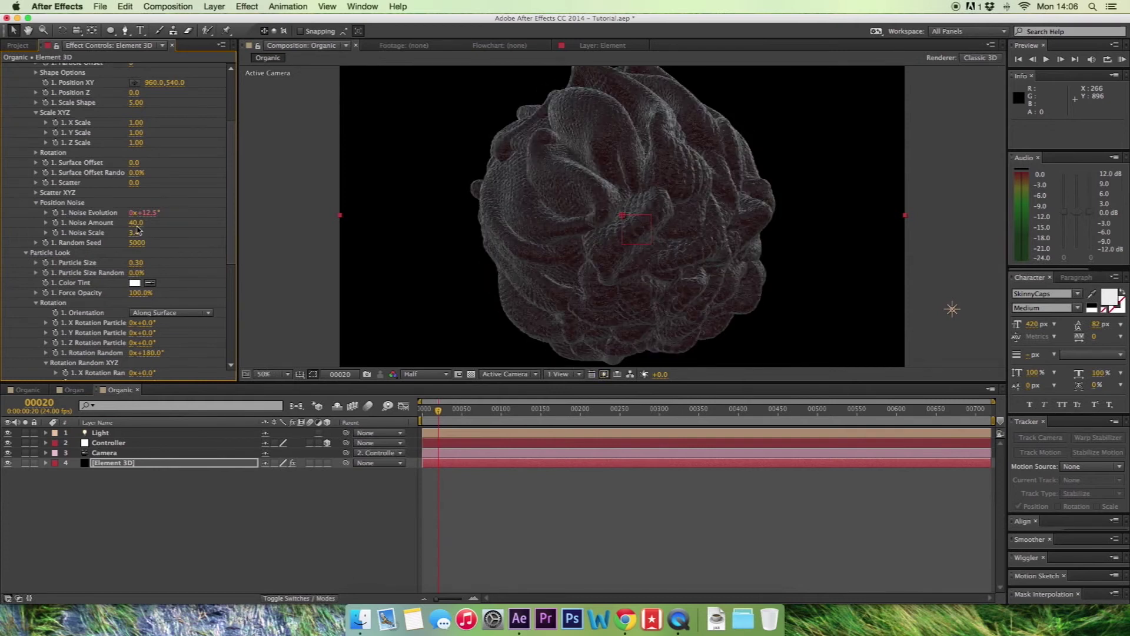
drag(135, 222, 253, 227)
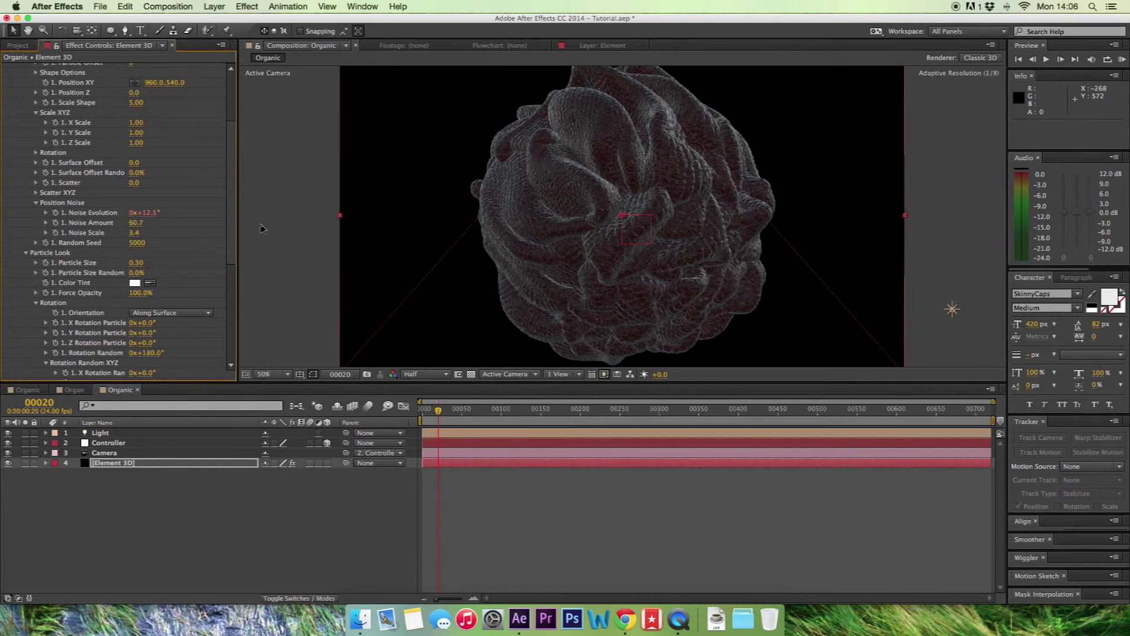
Set Noise Scale back to 1.0 and try a Noise Amount of 20.
click(134, 232)
text(1)
key(Return)
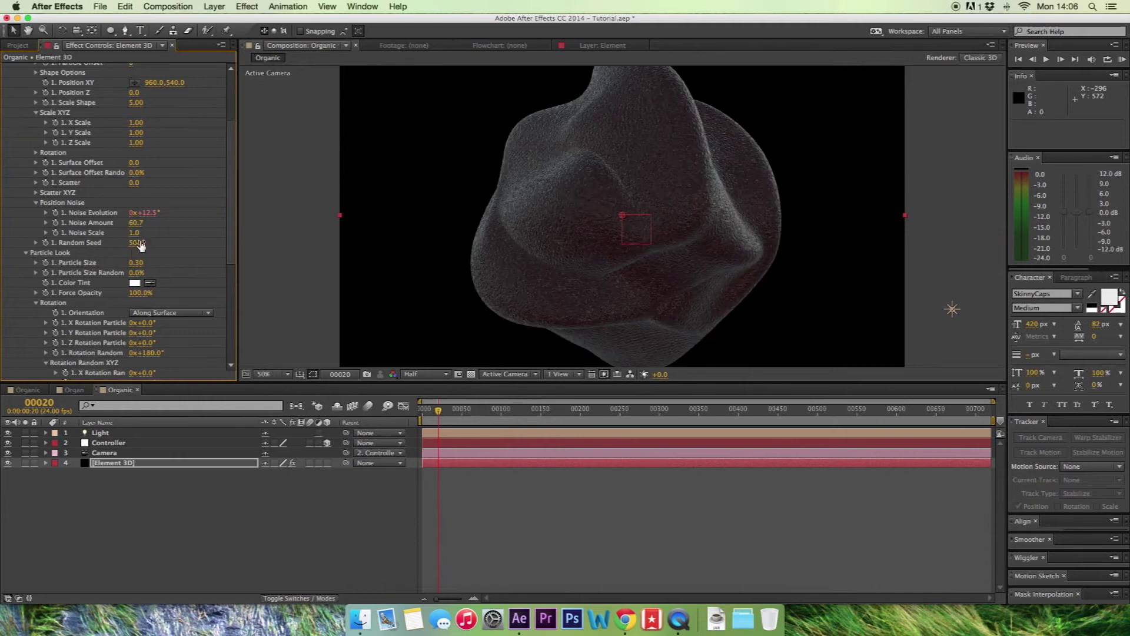
click(140, 224)
text(20)
key(Return)
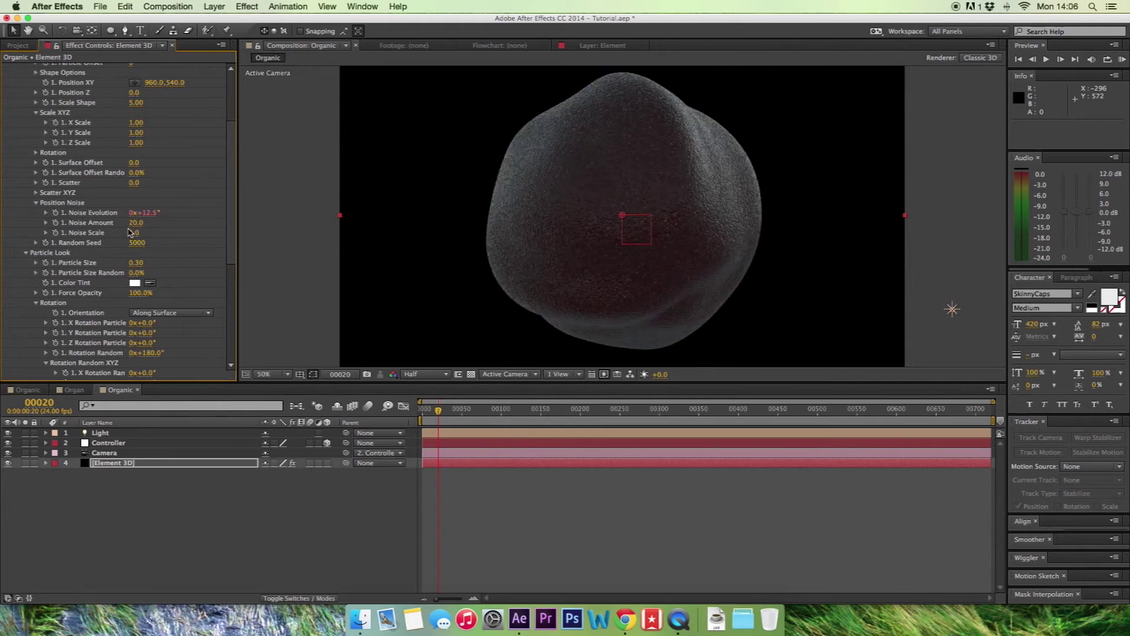
Try Noise Amount 100 and 75, then settle on 50.
click(136, 223)
text(100)
key(Return)
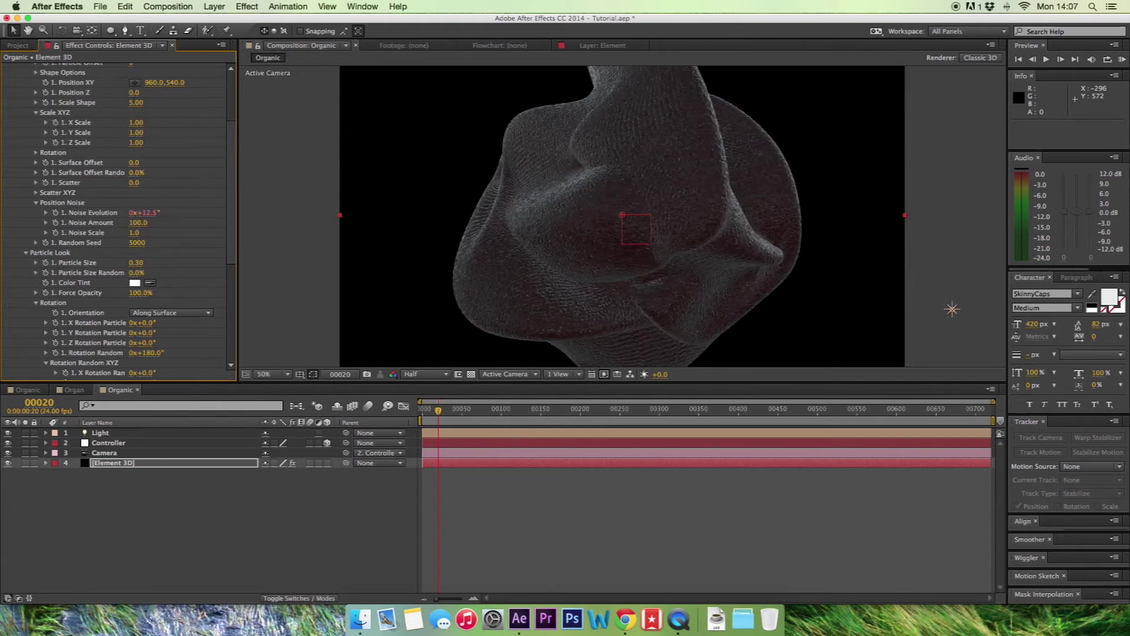
click(140, 224)
text(75)
key(Return)
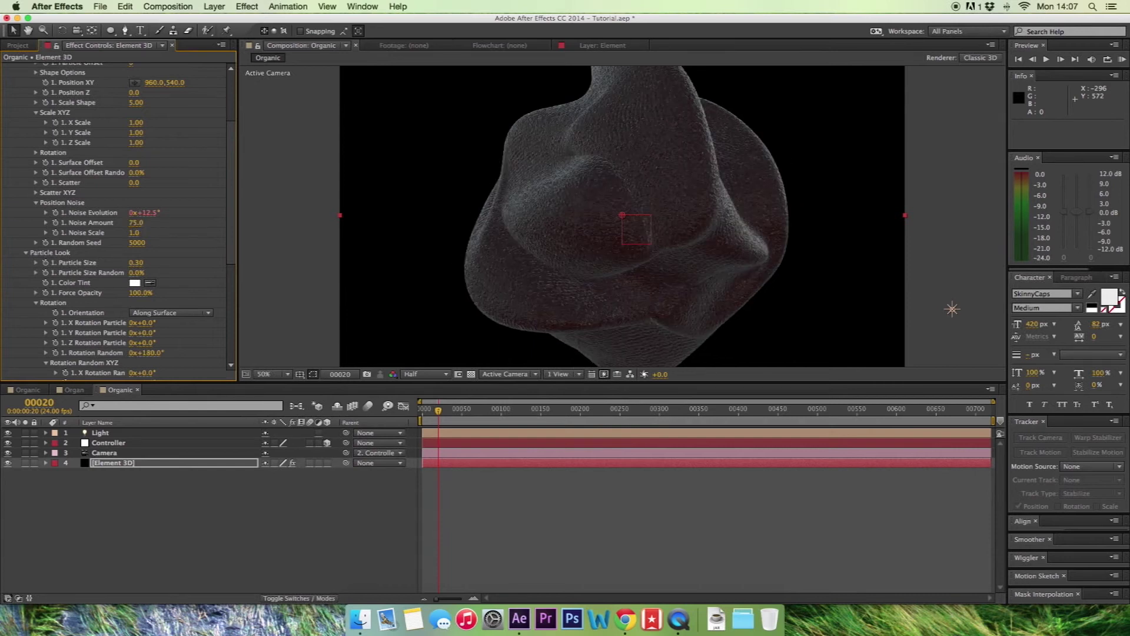
click(140, 224)
text(50)
key(Return)
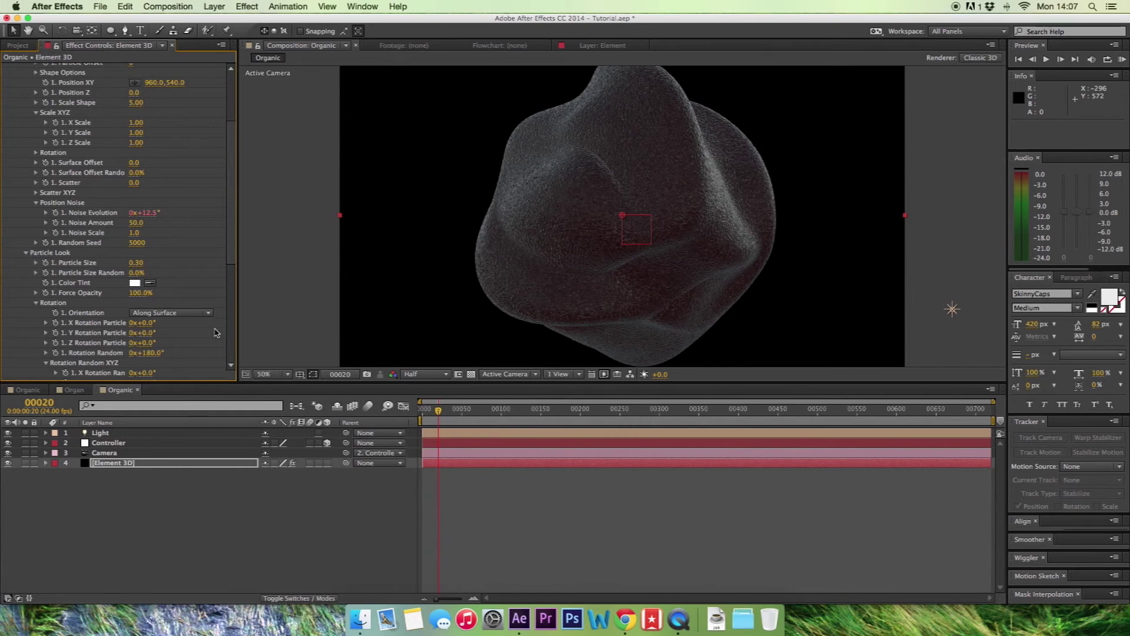
Expand the Camera layer's Transform and Camera Options and switch Depth of Field On.
click(46, 453)
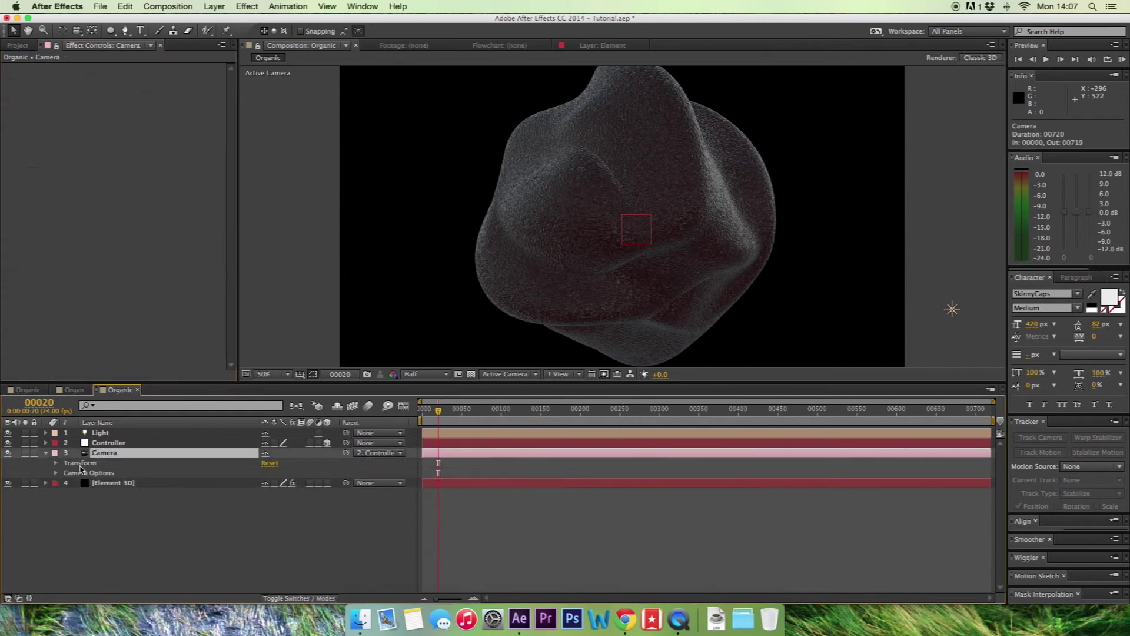
click(56, 463)
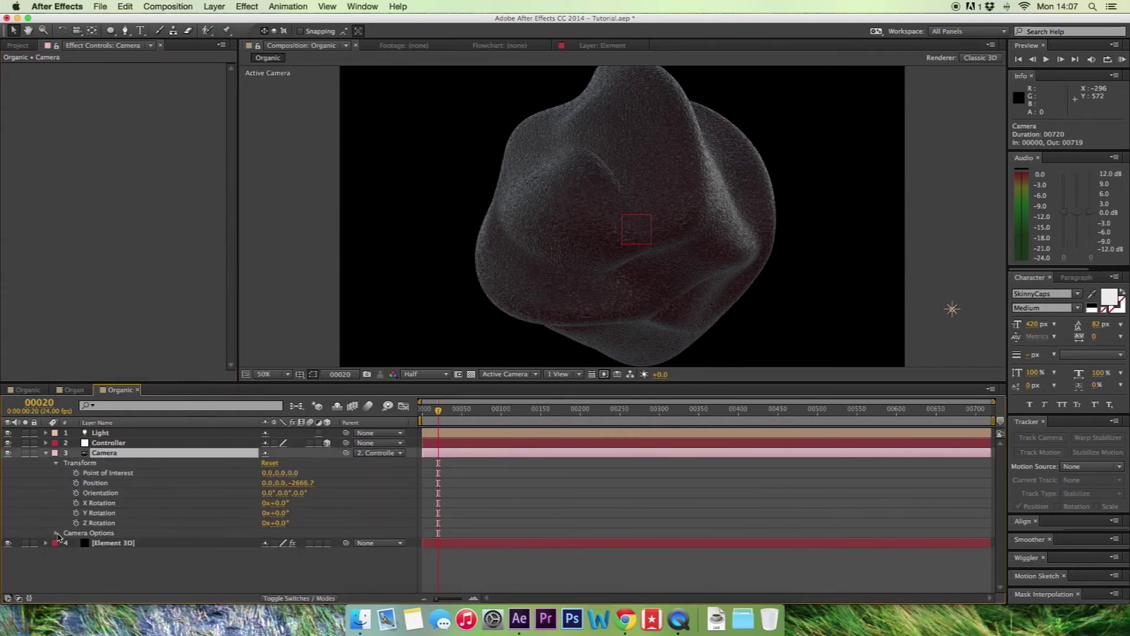
click(56, 533)
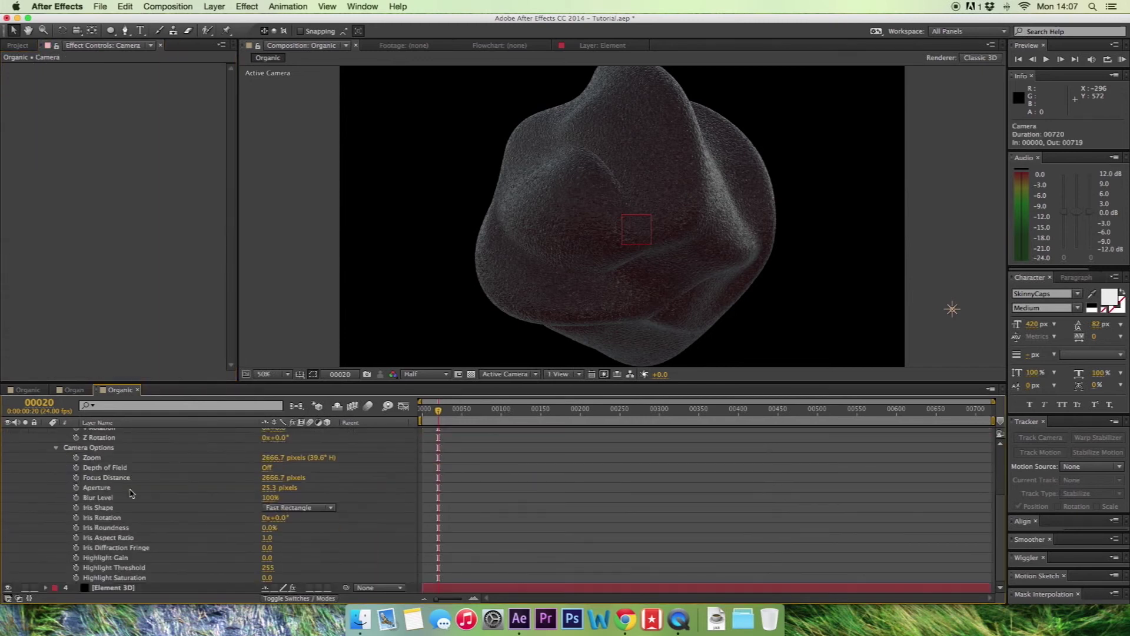
click(268, 468)
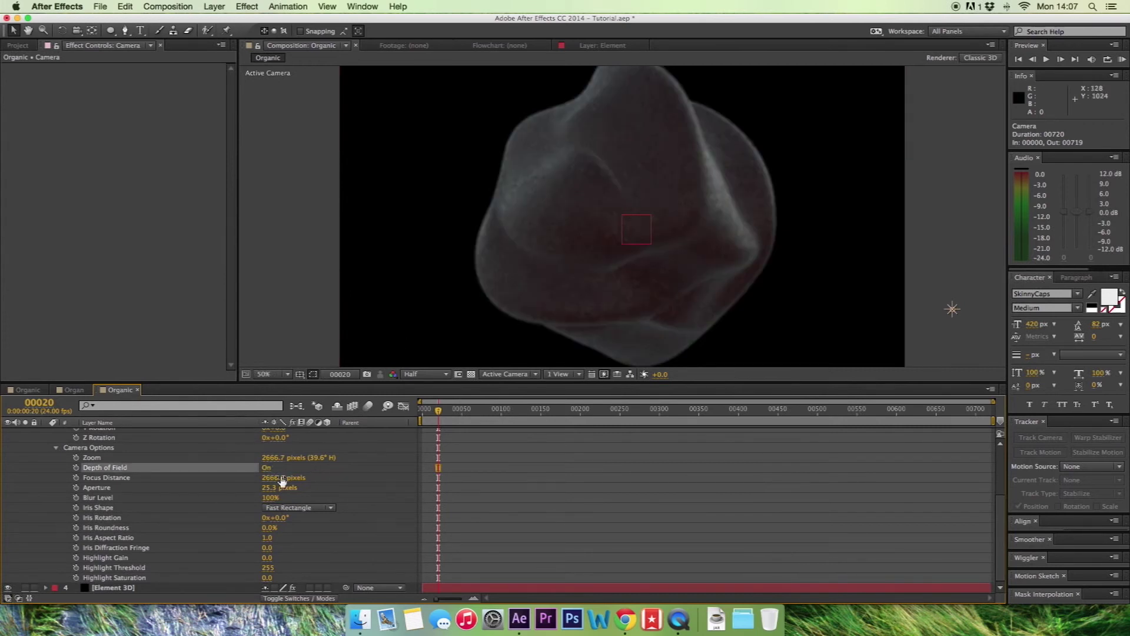
Move the Controller in to 960, 650, 2307 and lower the camera Focus Distance to 357.7 pixels.
scroll(220, 463, up, 3)
scroll(221, 463, up, 1)
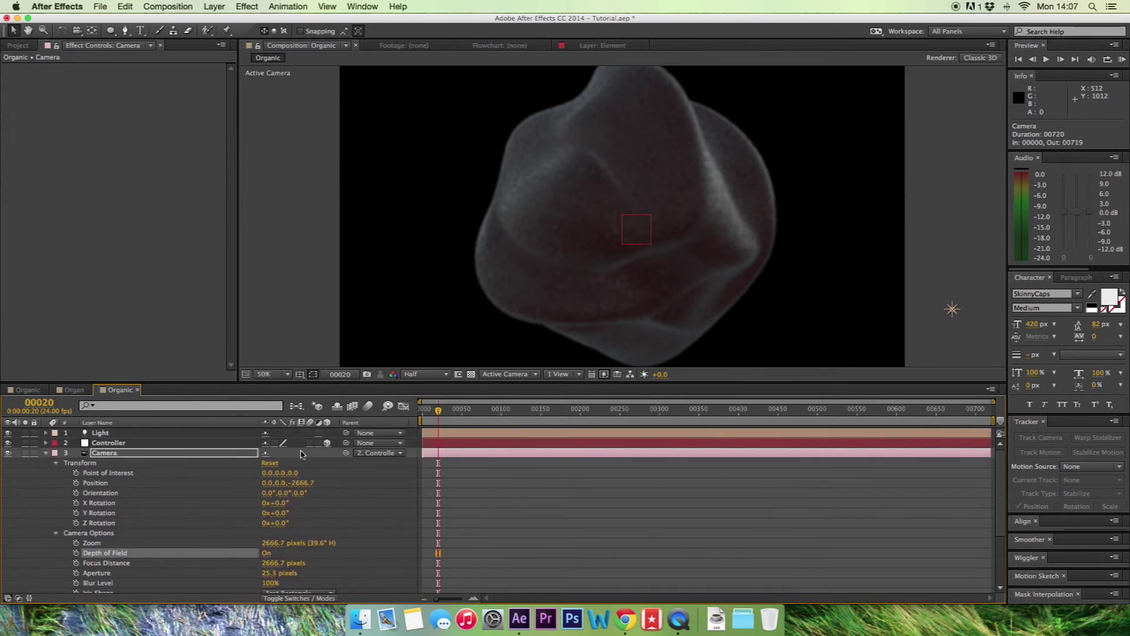
click(140, 444)
key(p)
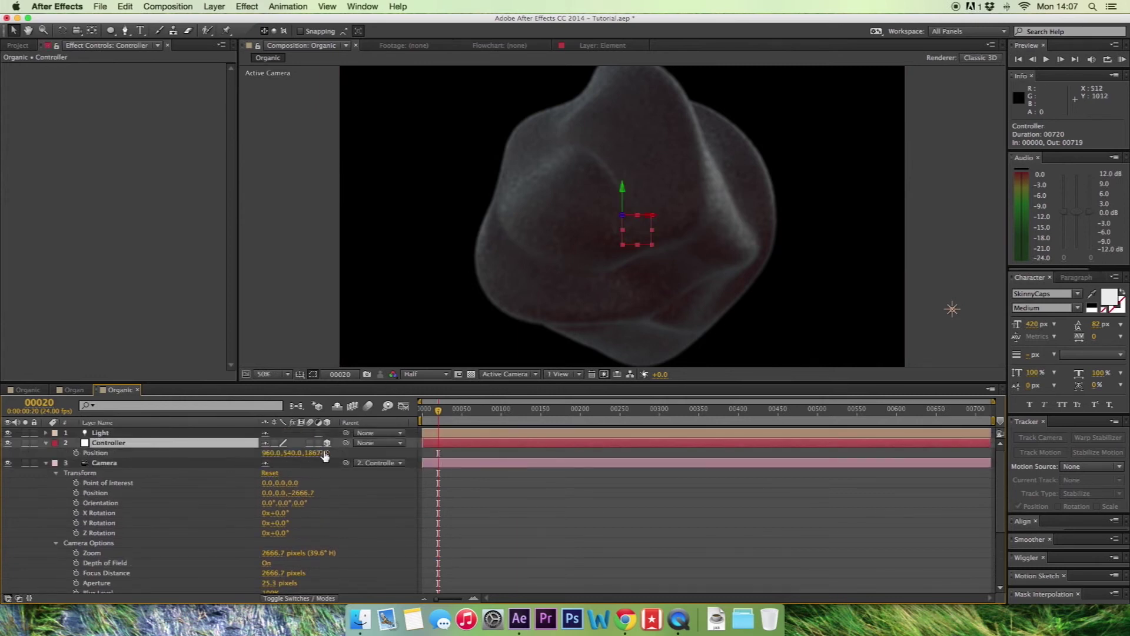
drag(332, 452, 296, 451)
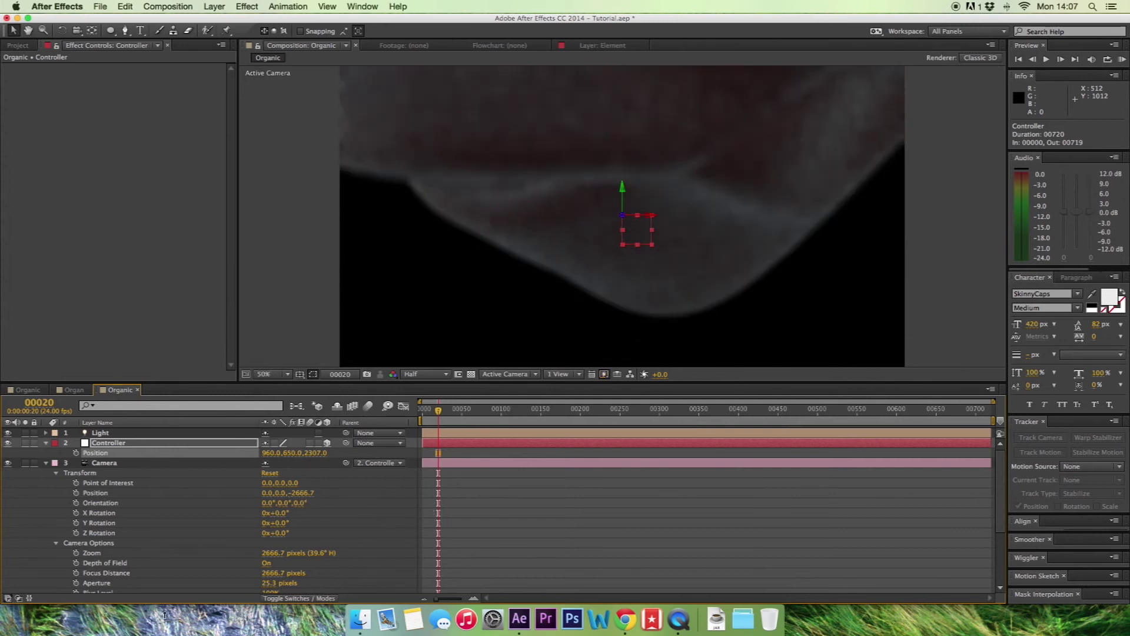
drag(270, 571, 187, 567)
drag(272, 572, 406, 578)
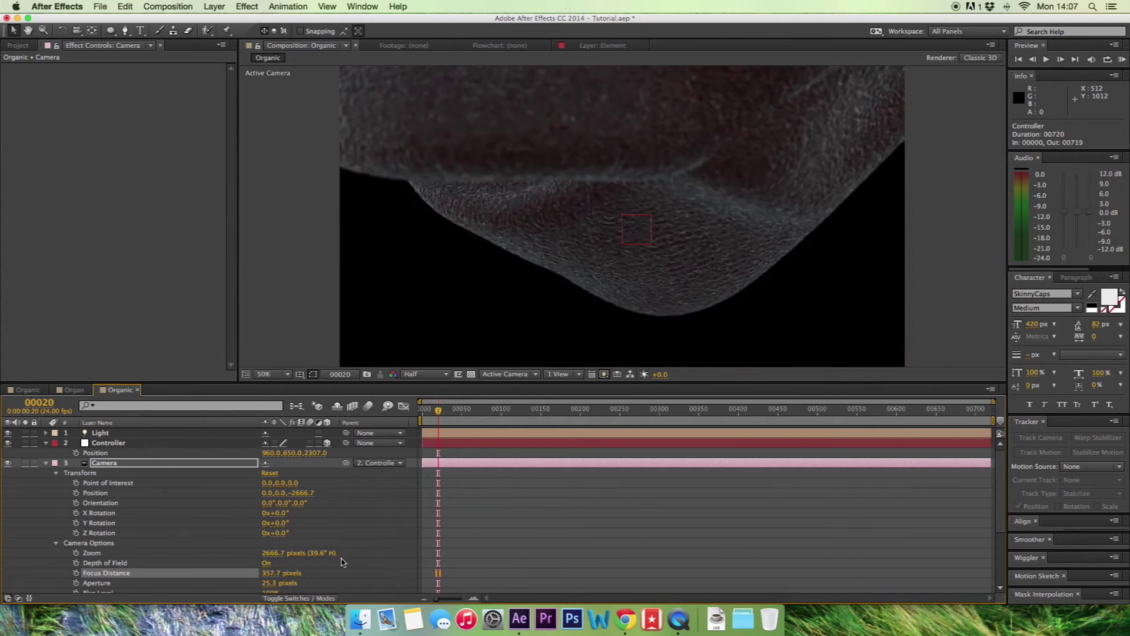
Set the camera Zoom to 2641.7 pixels and Focus Distance to 300 pixels.
drag(275, 553, 259, 552)
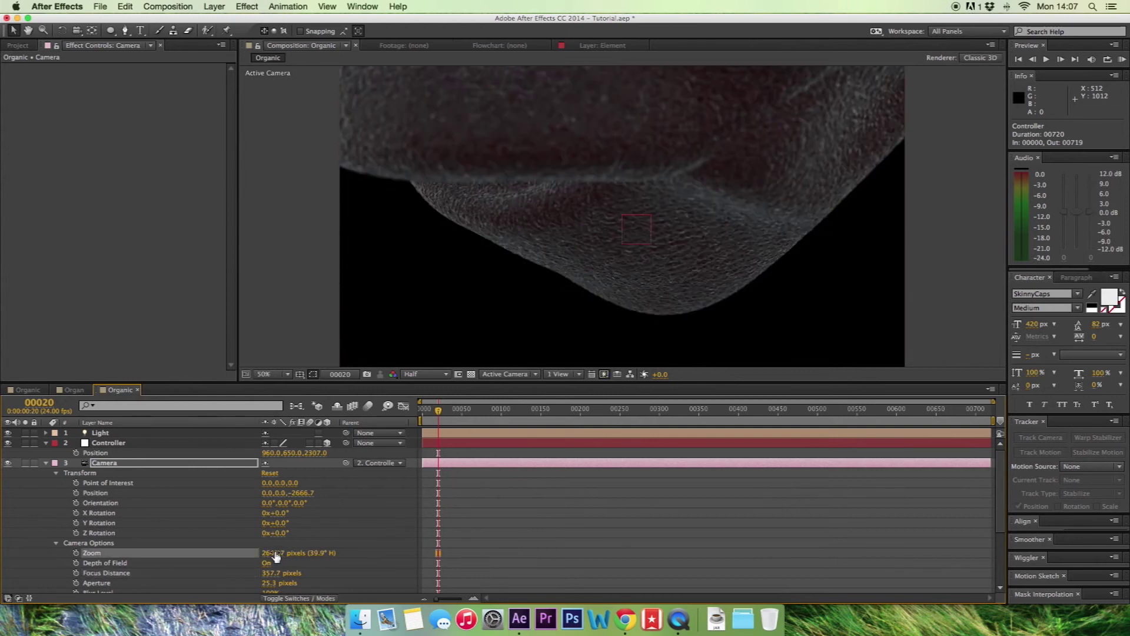
click(277, 554)
click(282, 573)
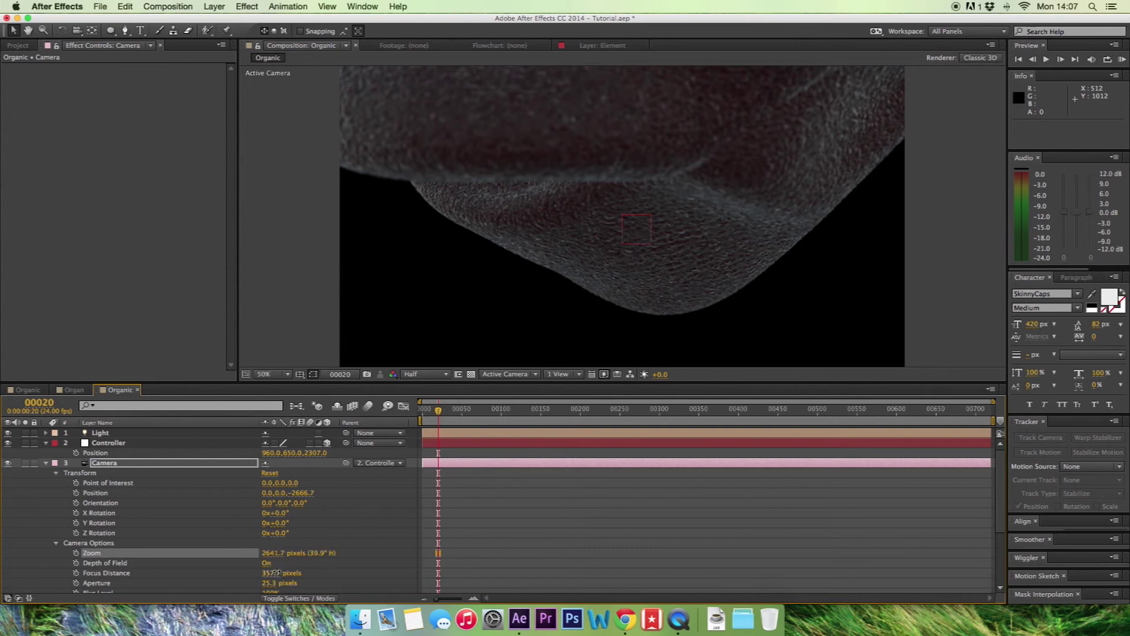
text(300)
key(Return)
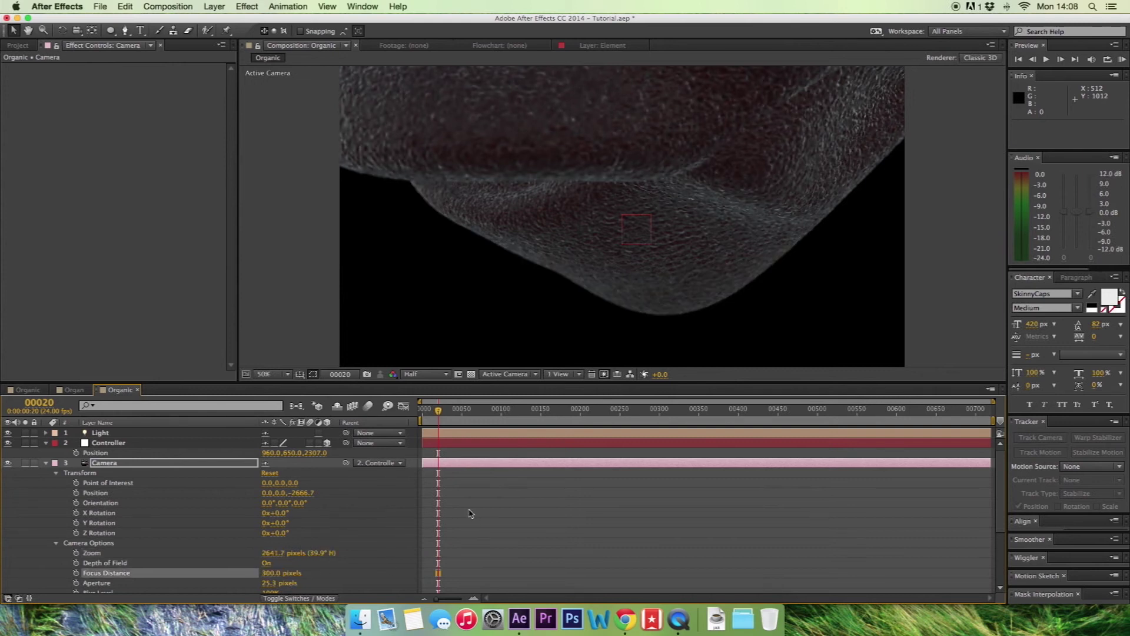
Collapse the camera properties and create a new black solid named BG.
click(46, 463)
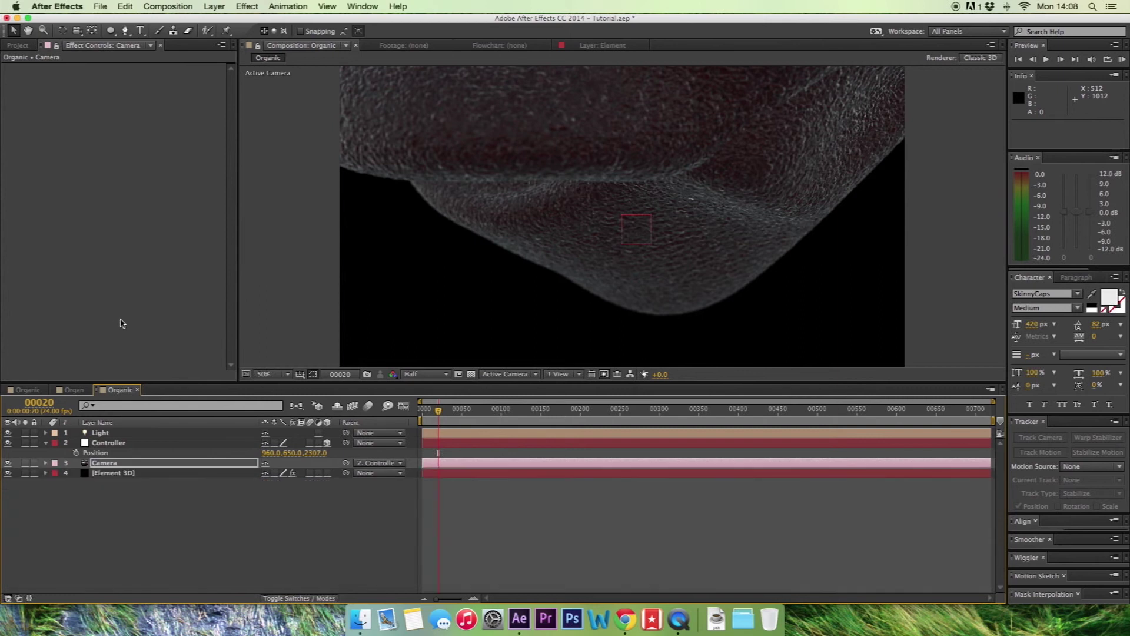
click(214, 6)
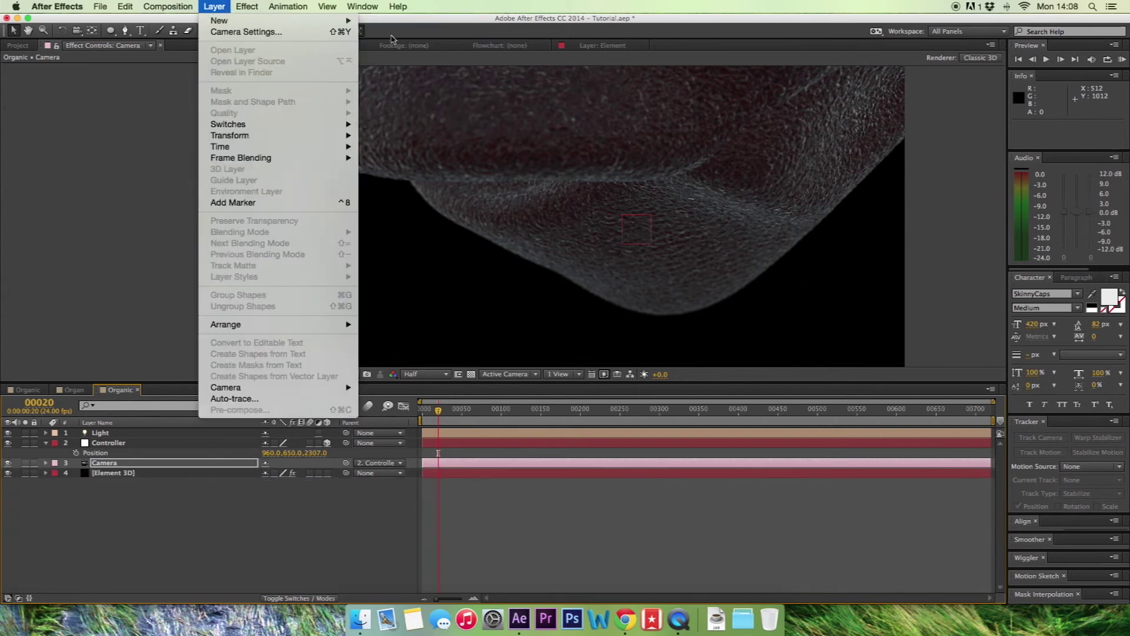
mouse_move(330, 21)
click(381, 35)
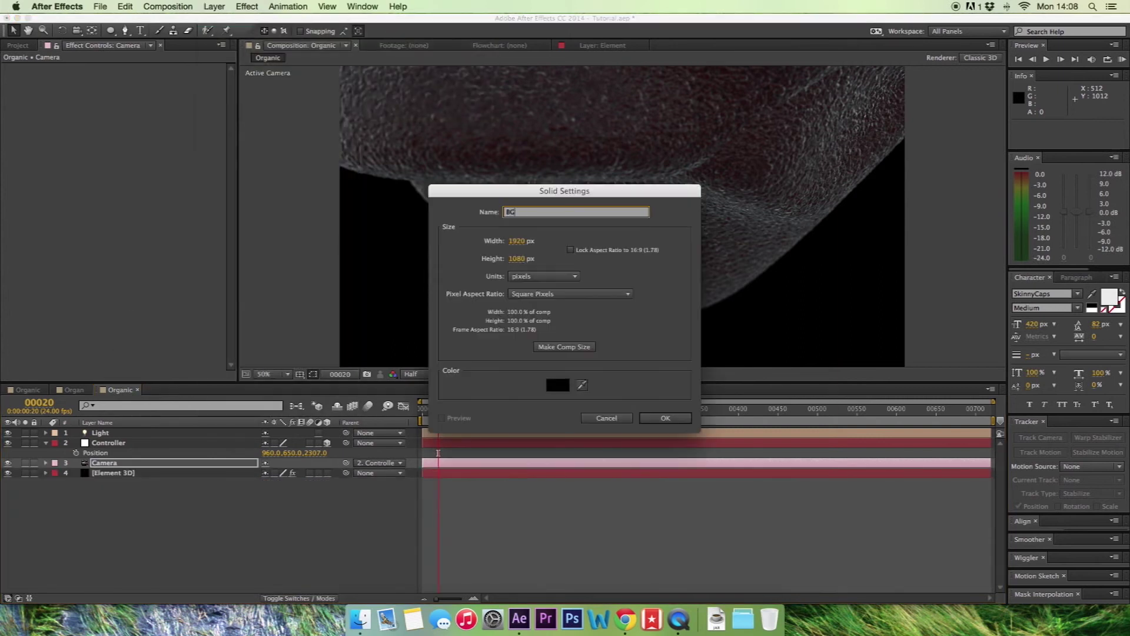
click(665, 418)
Apply a Radial Gradient Ramp to BG and move its End of Ramp point lower.
click(247, 7)
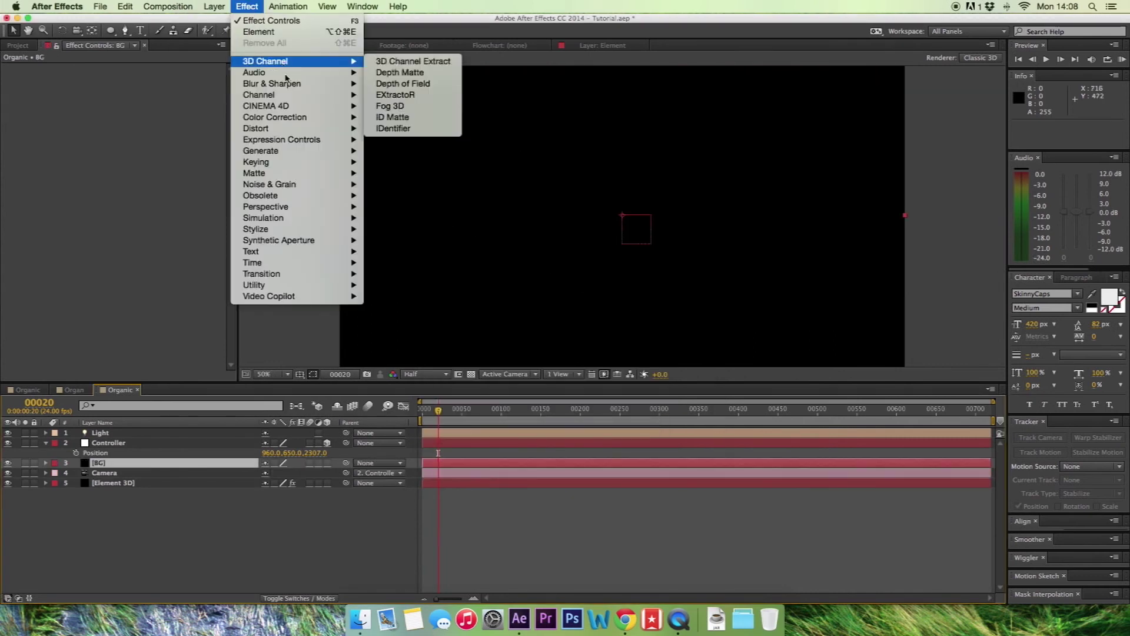
mouse_move(346, 154)
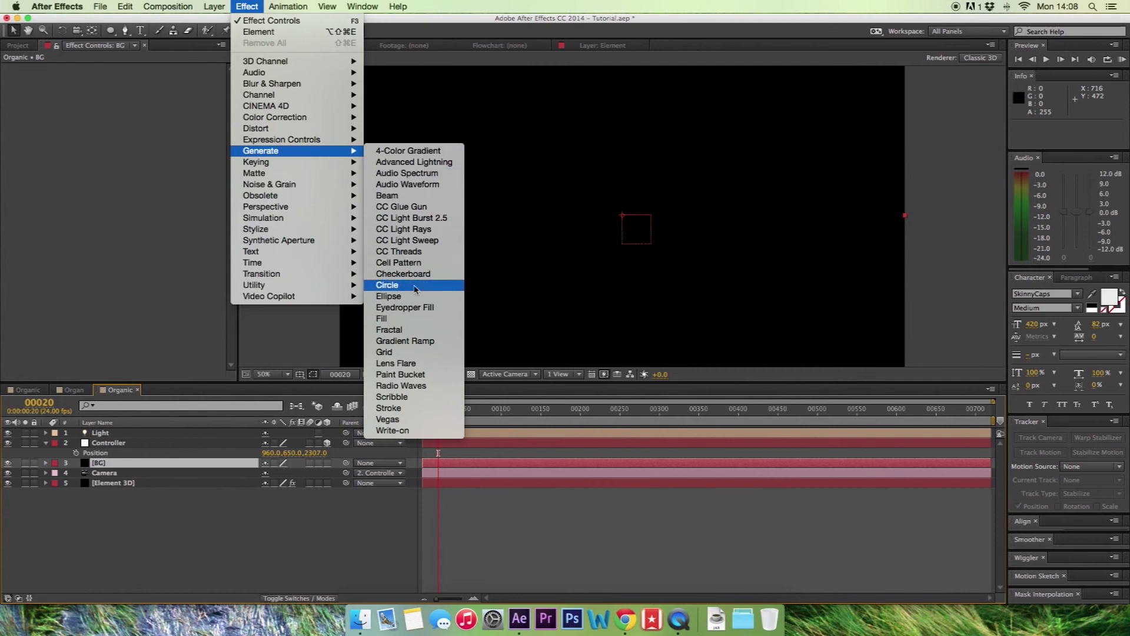
click(413, 341)
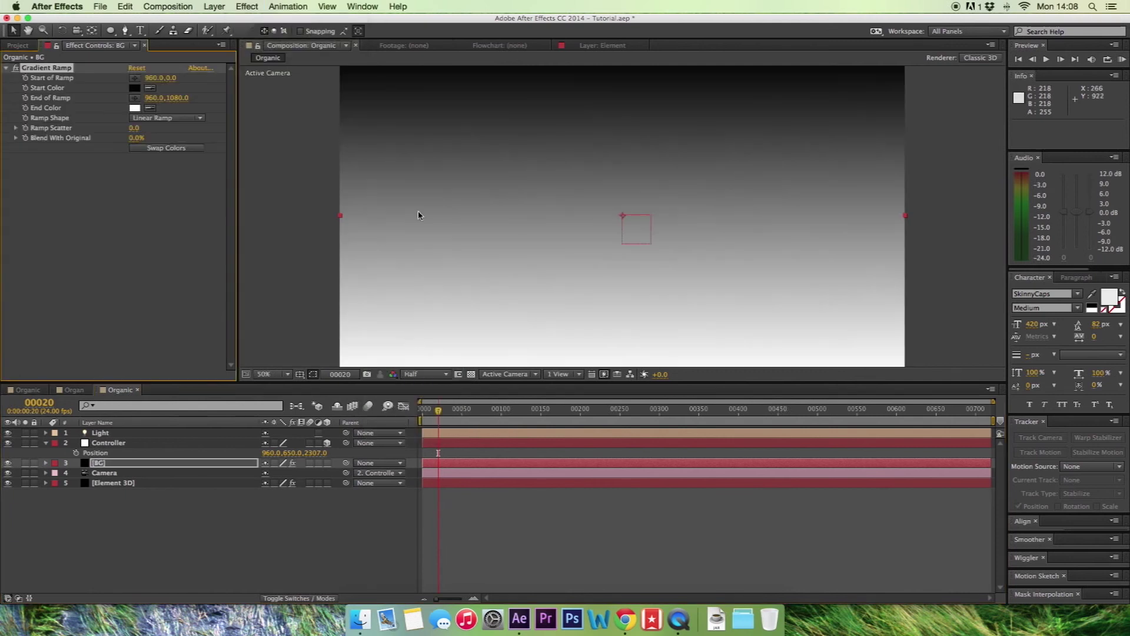
click(164, 118)
click(171, 141)
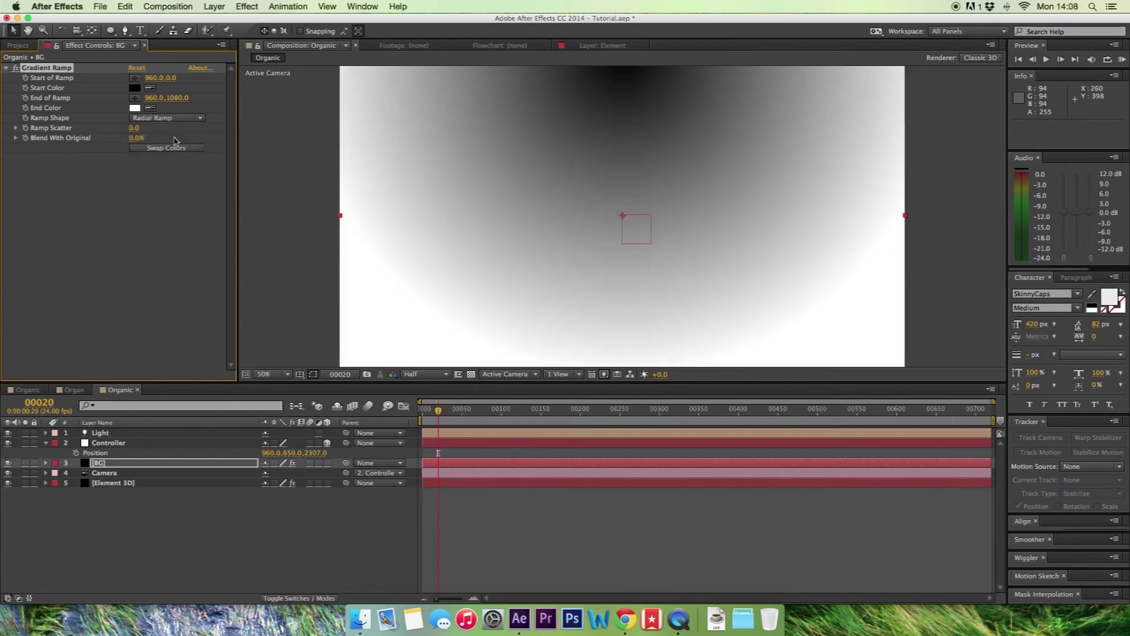
click(135, 98)
click(664, 239)
drag(664, 240, 621, 371)
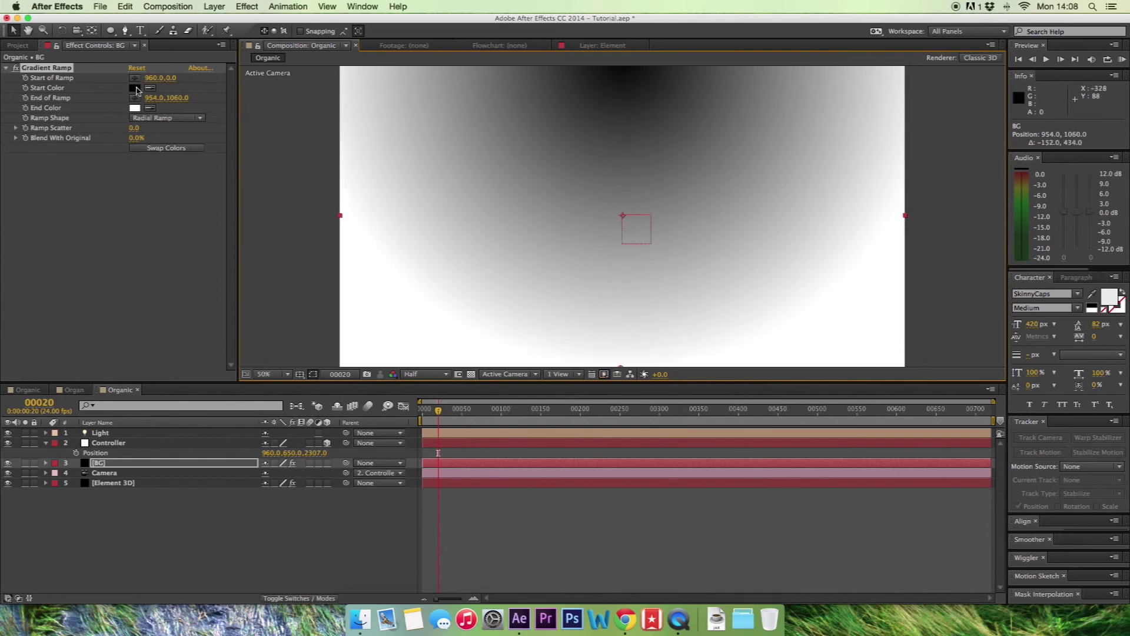
Set the ramp colours to dark red A80000 and black, and move BG below all layers.
click(135, 88)
mouse_move(571, 307)
mouse_down()
mouse_move(551, 293)
mouse_move(573, 292)
mouse_up()
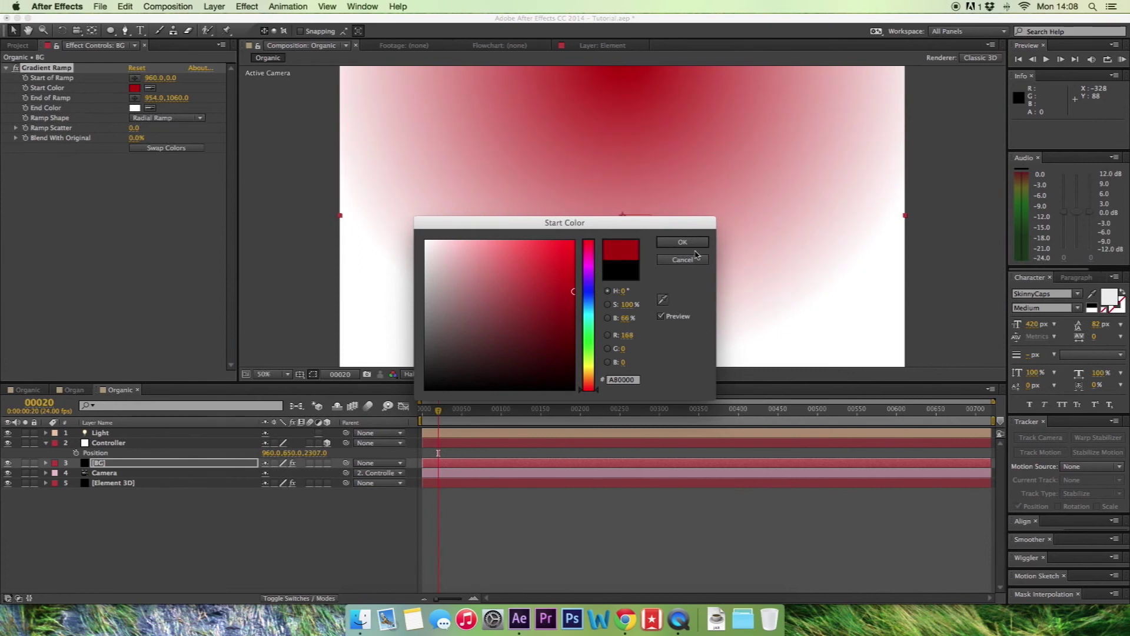
click(684, 242)
click(135, 107)
click(438, 389)
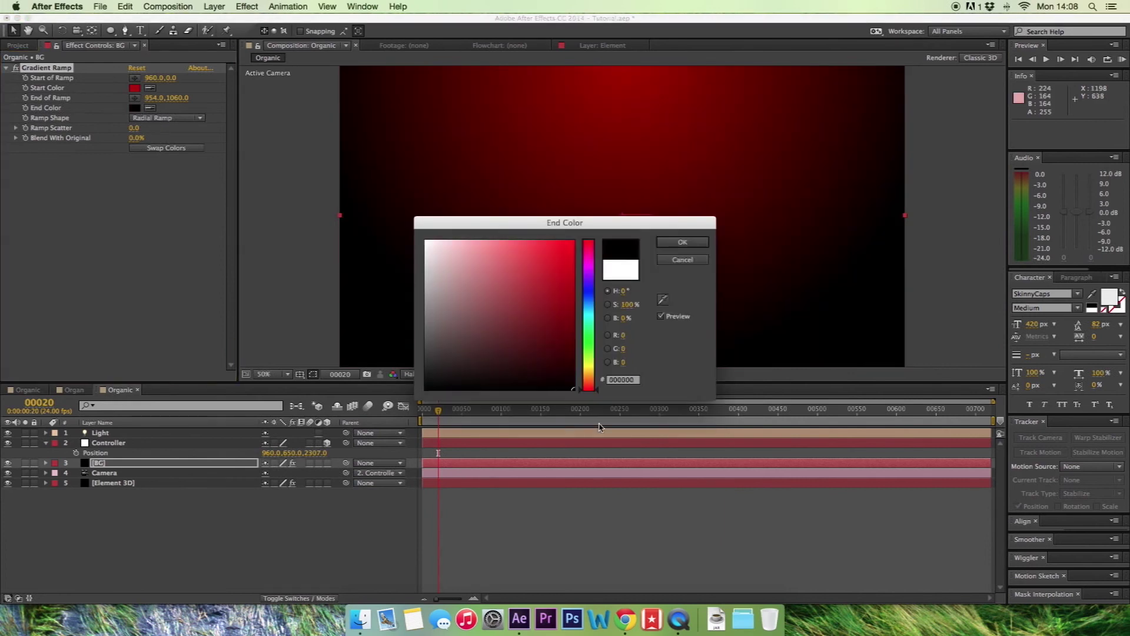
click(677, 243)
drag(118, 463, 100, 496)
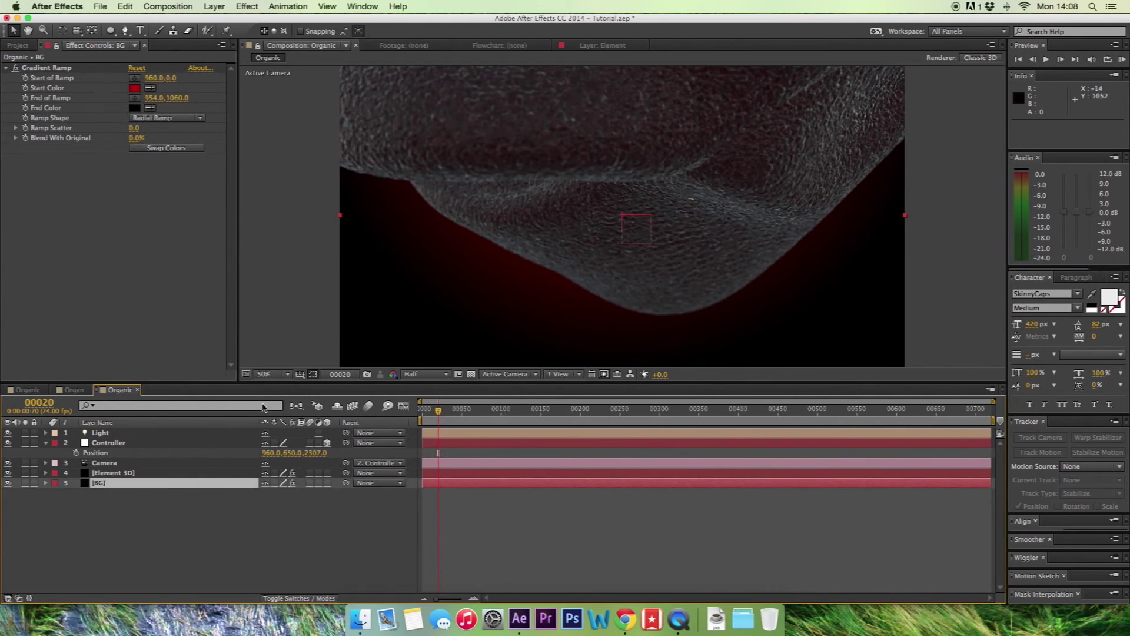
Set BG's Opacity to 78% and move the gradient end point right to 2024, 506.
key(t)
drag(268, 493, 265, 480)
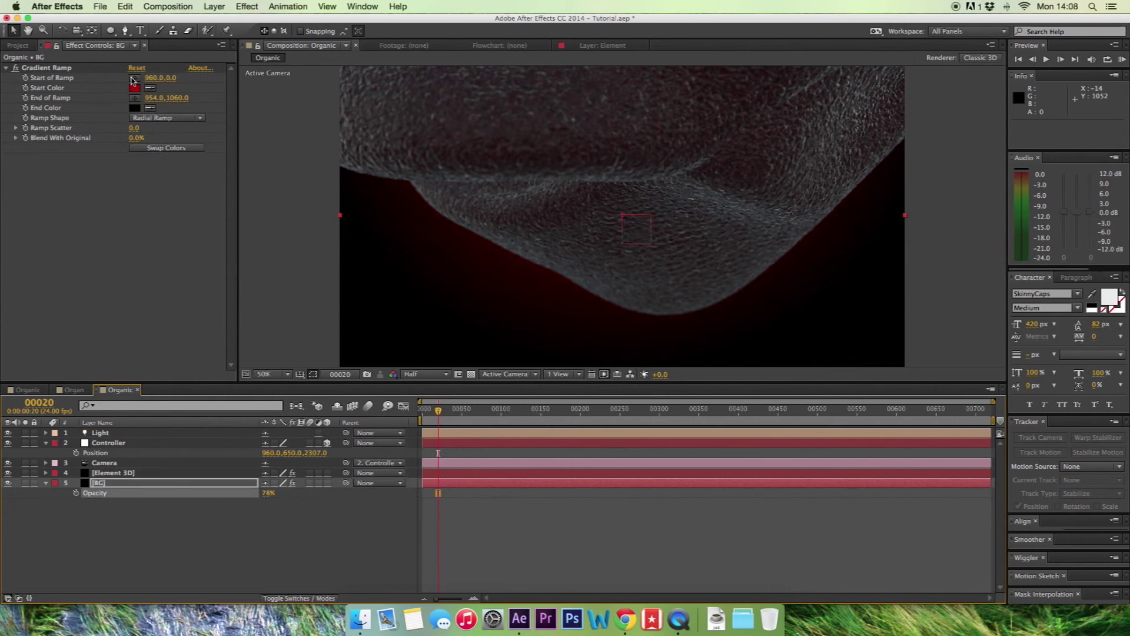
click(134, 97)
click(559, 243)
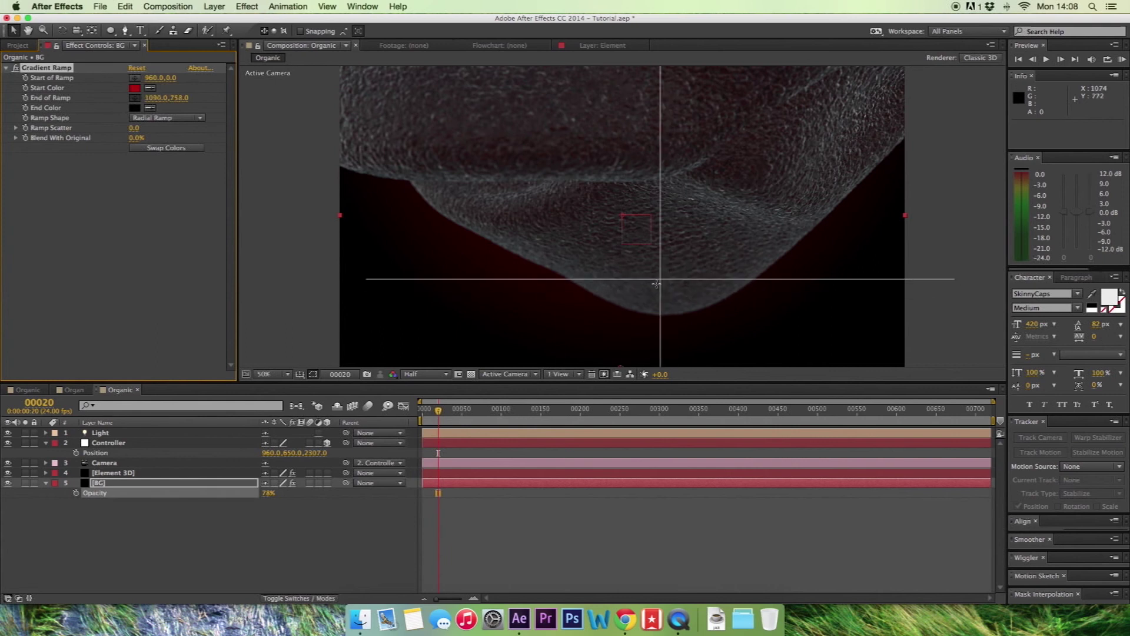
click(690, 330)
drag(690, 330, 937, 225)
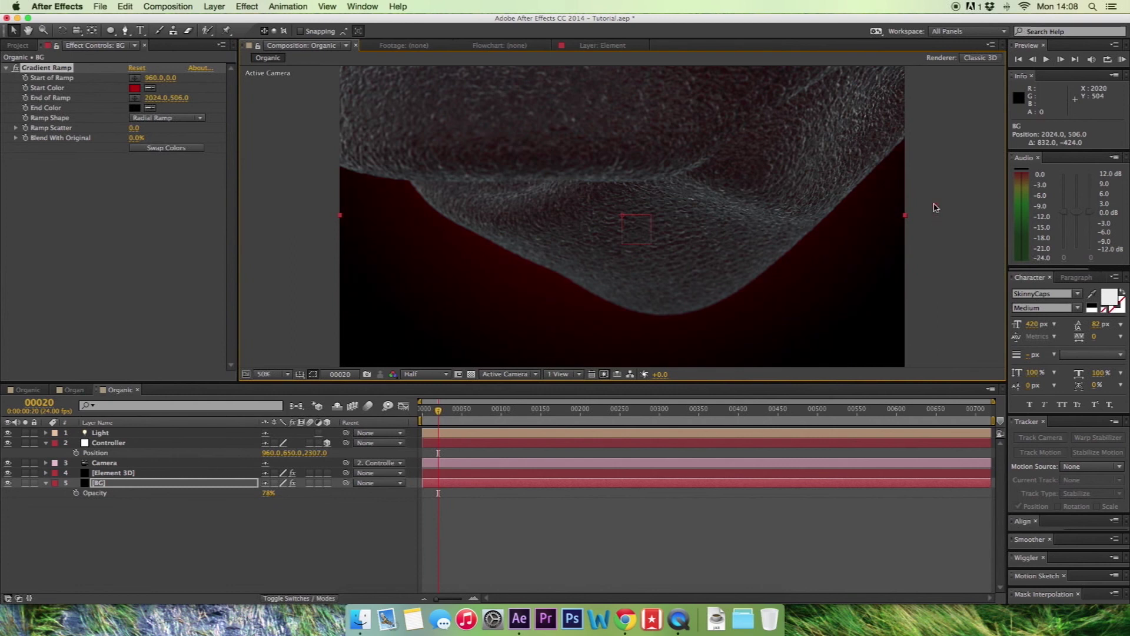
click(296, 254)
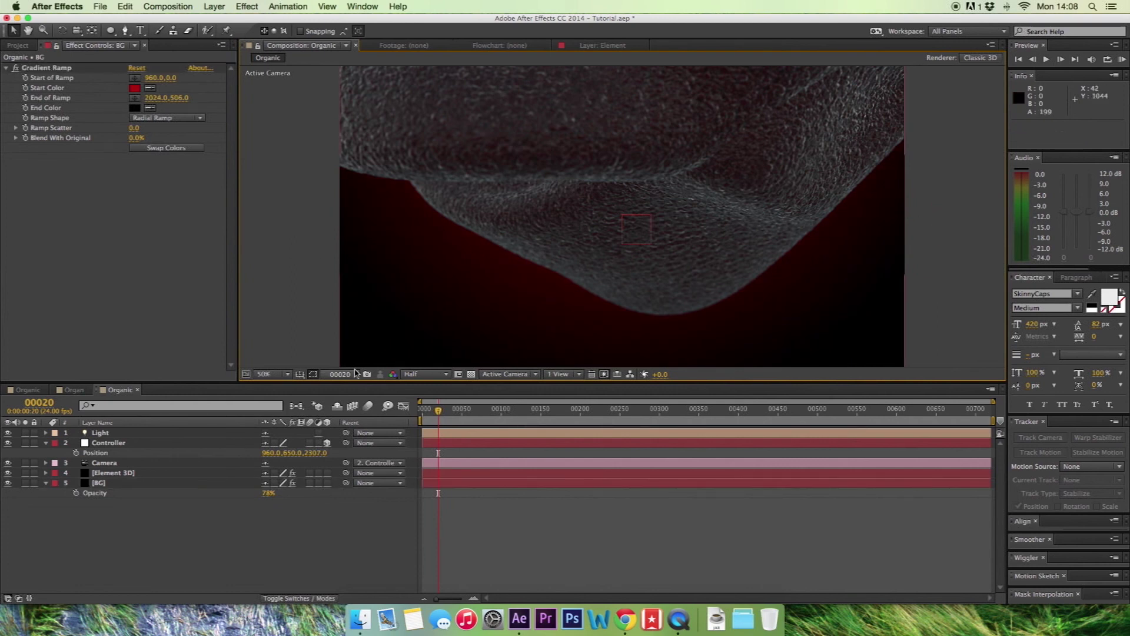
Add an adjustment layer with Curves, darkening shadows and brightening highlights on the RGB curve.
click(214, 7)
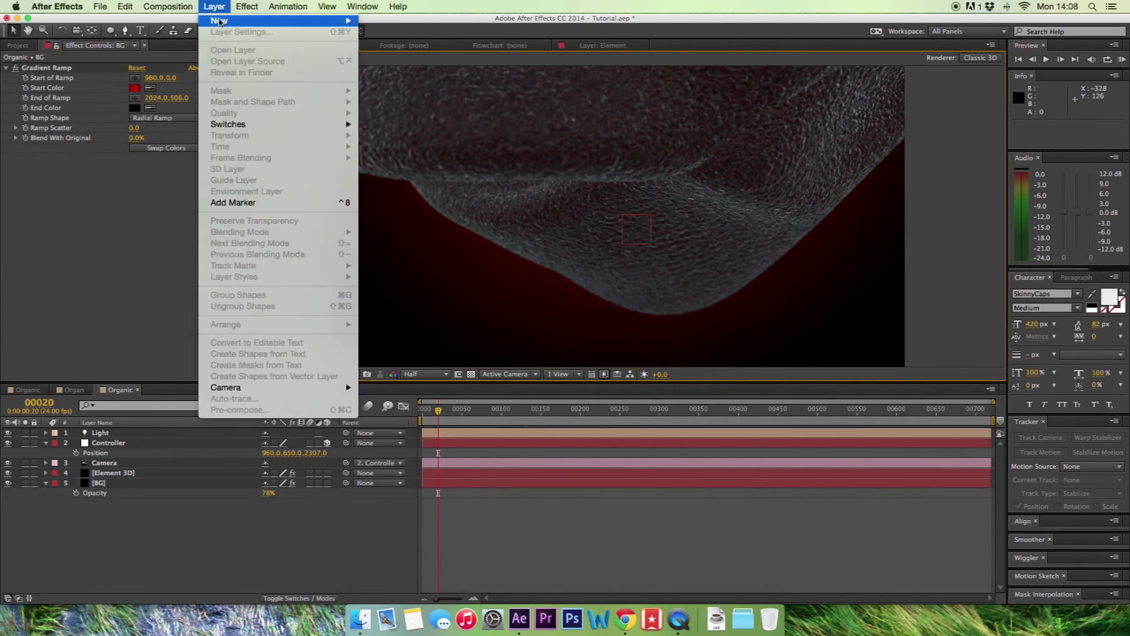
mouse_move(218, 20)
click(403, 88)
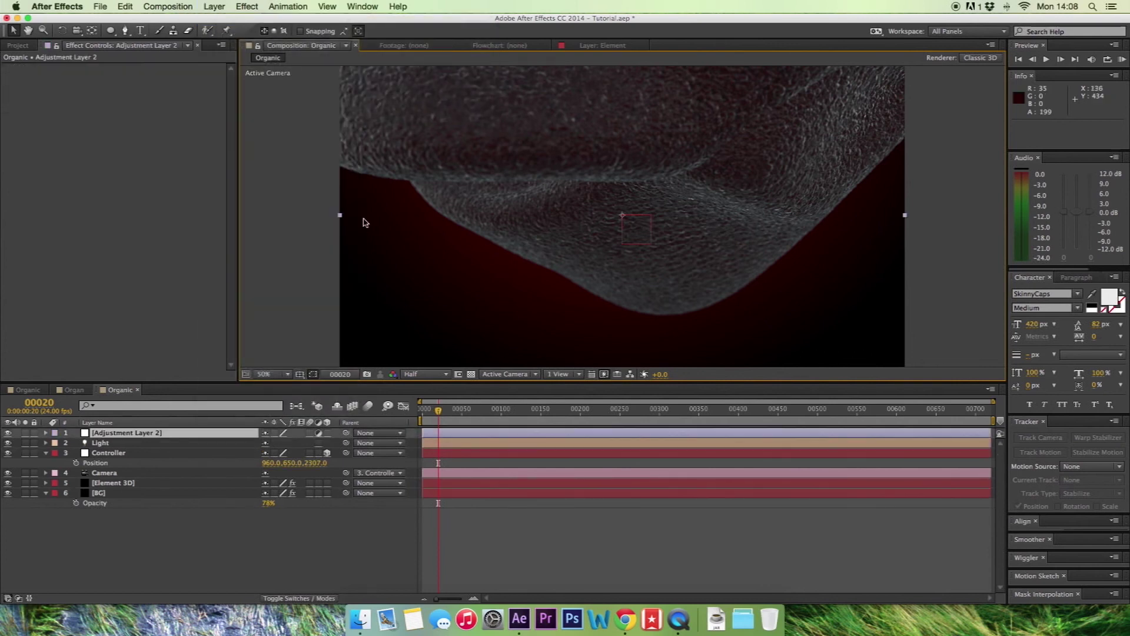
click(248, 7)
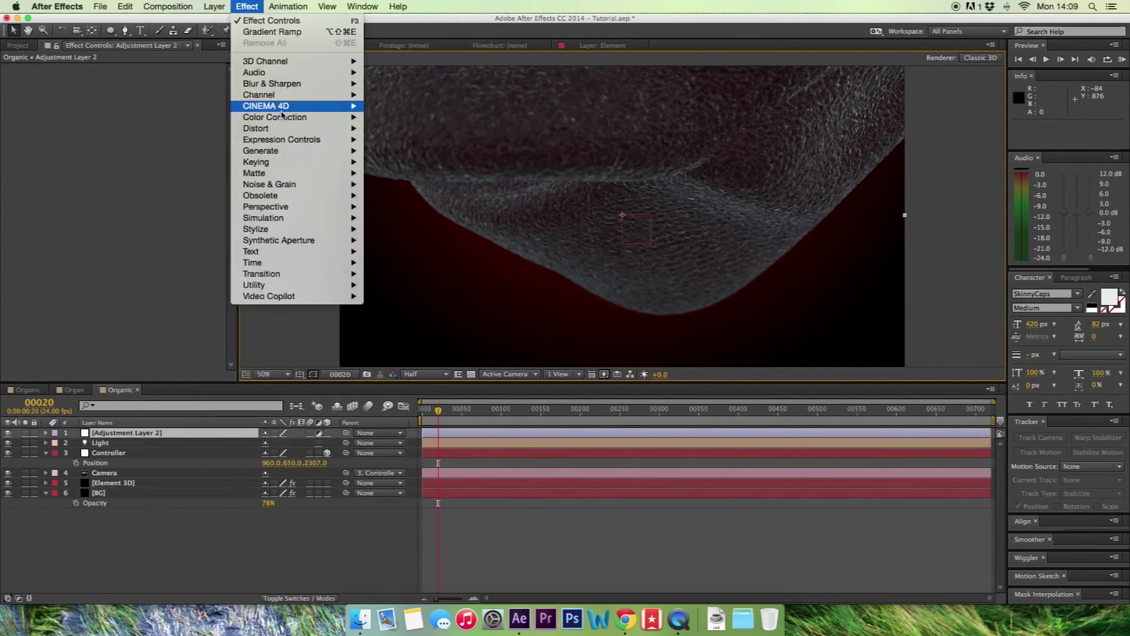
mouse_move(287, 120)
click(434, 319)
drag(53, 234, 51, 243)
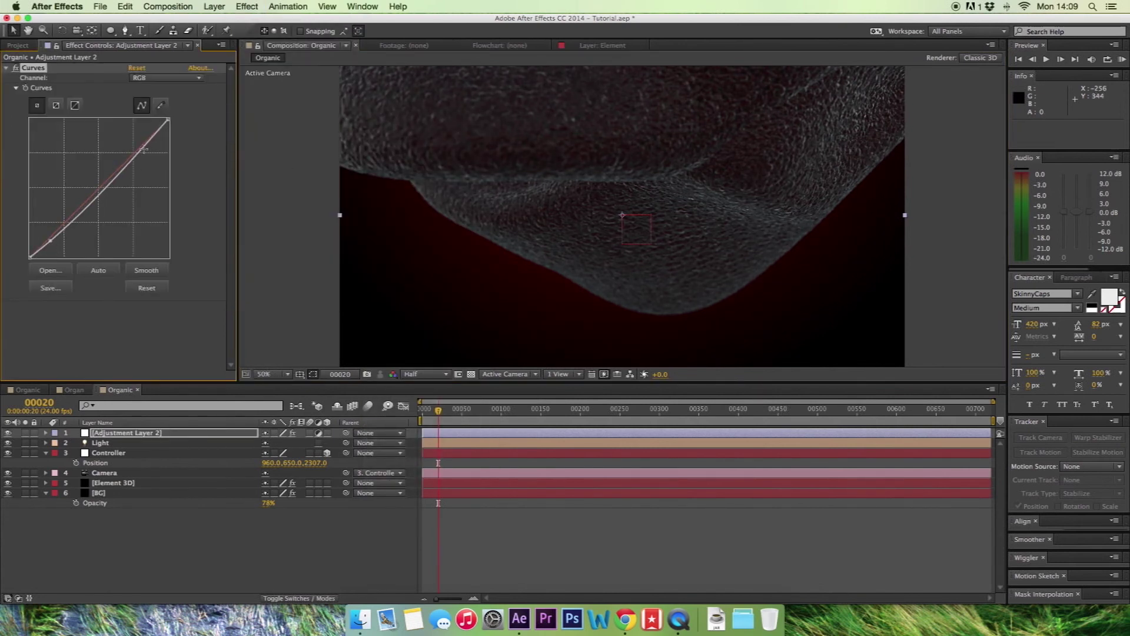
drag(146, 152, 142, 144)
Add points on the Green and Blue channel curves, then return to frame 00017.
click(167, 78)
click(141, 93)
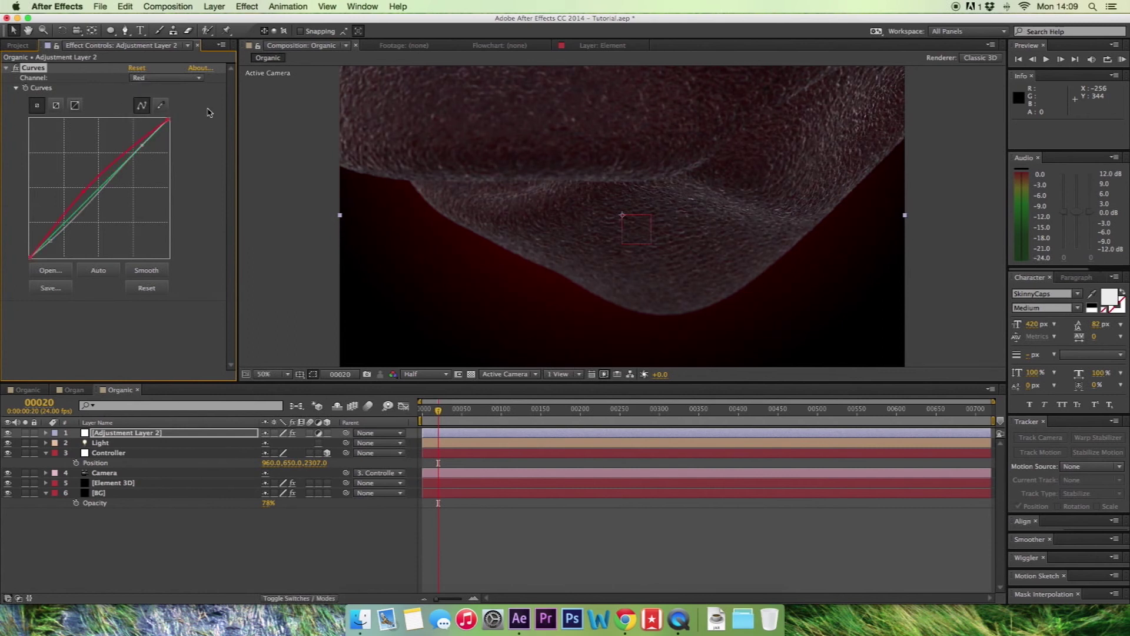
click(167, 78)
click(151, 111)
click(97, 193)
click(166, 78)
click(149, 123)
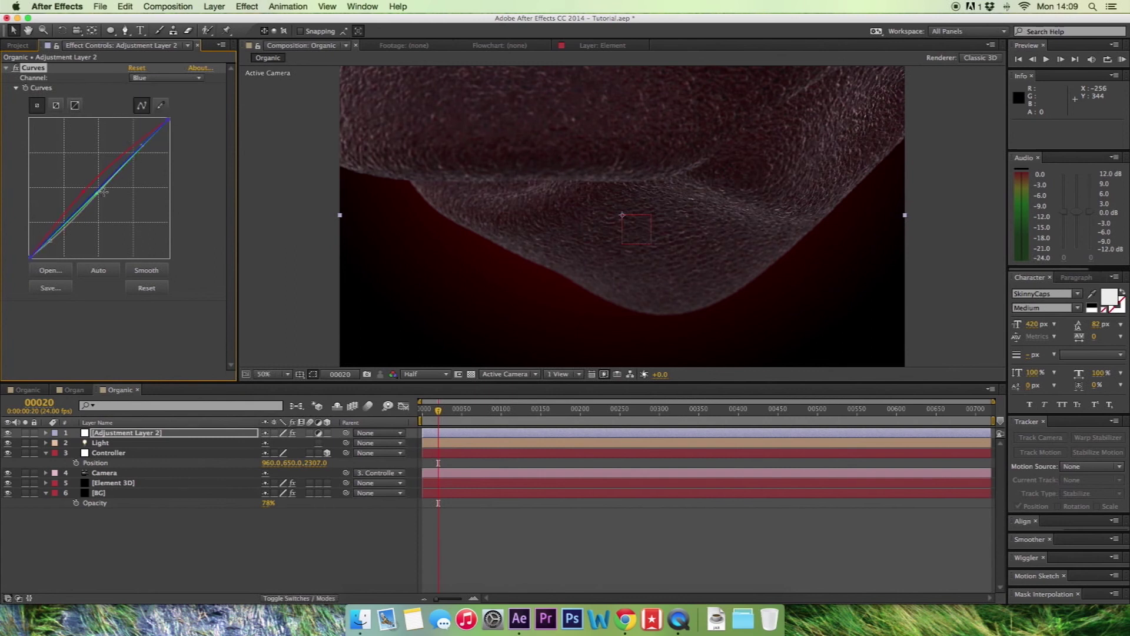
click(98, 194)
click(163, 78)
click(150, 100)
click(6, 69)
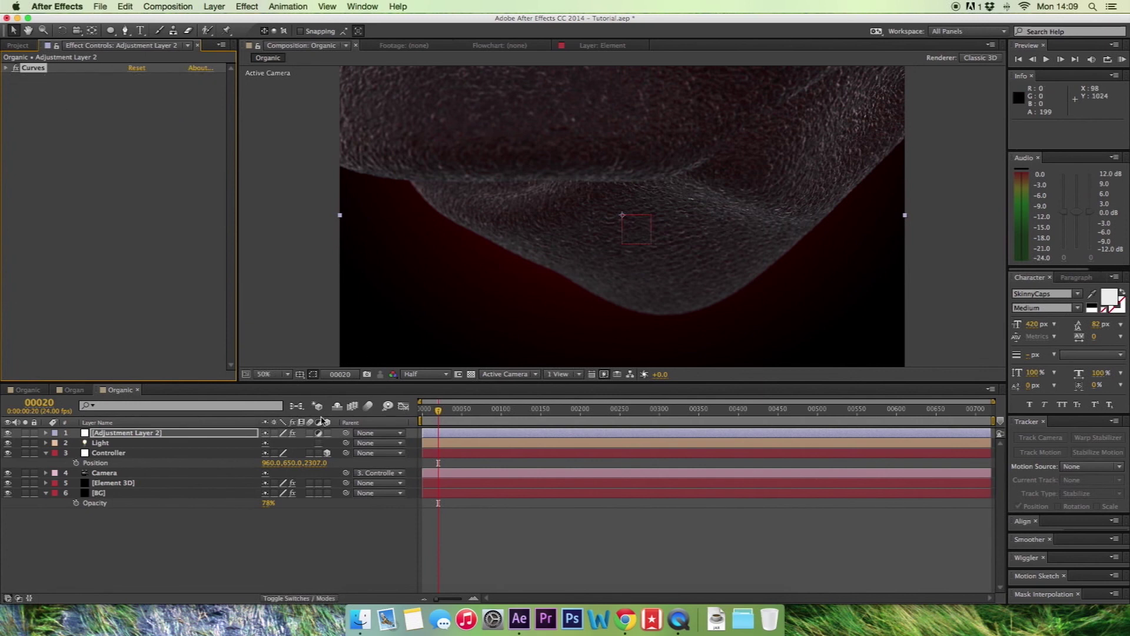
drag(439, 411, 427, 414)
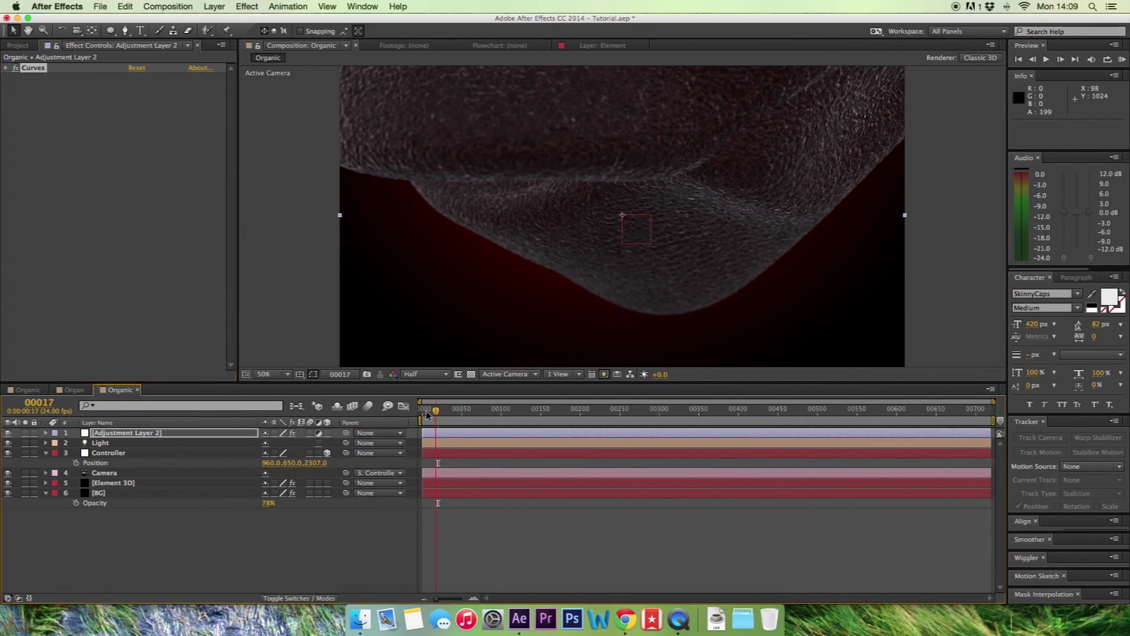
Set the Element 3D Position Noise Scale to 2.0.
click(143, 484)
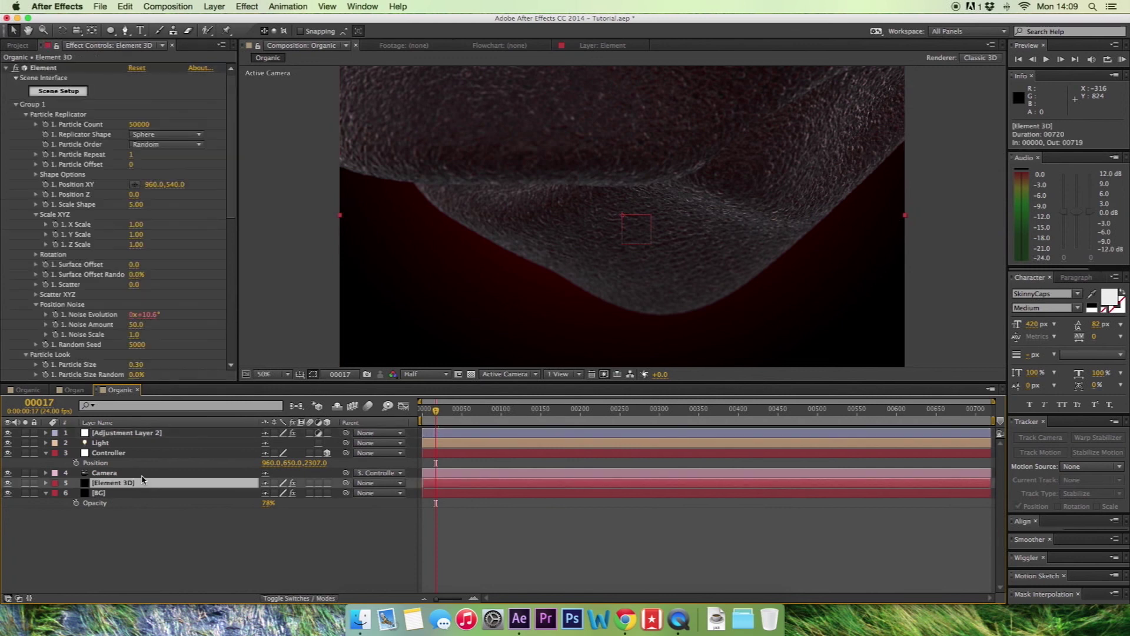
click(139, 335)
text(2)
key(Return)
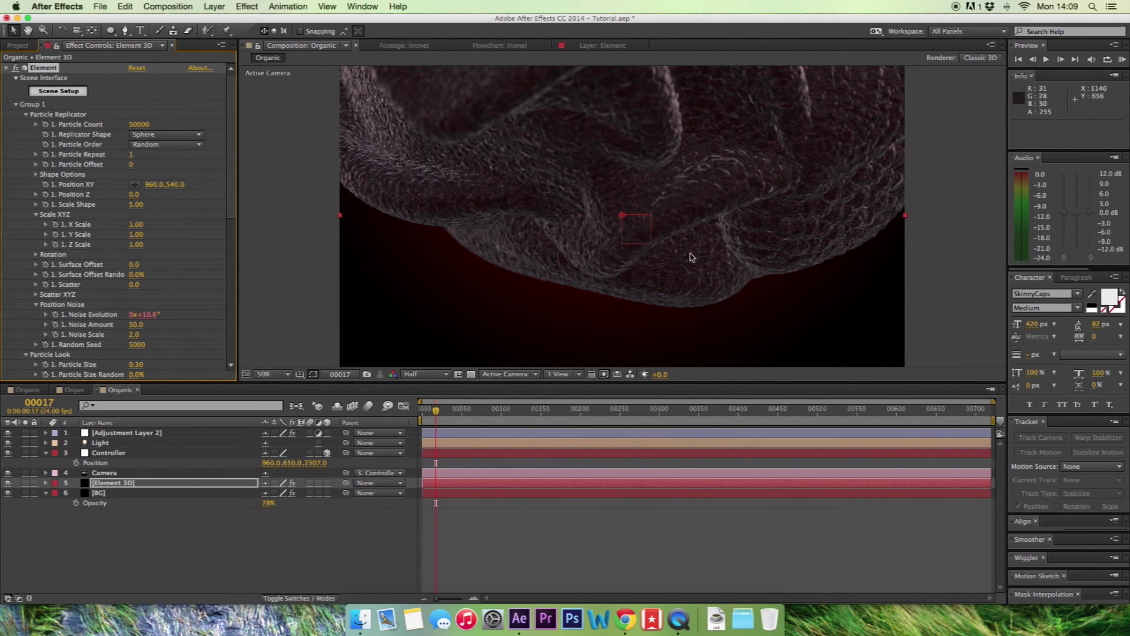
Check the blob at 100% with Full preview resolution, then return to 50%.
key(period)
click(424, 374)
click(414, 394)
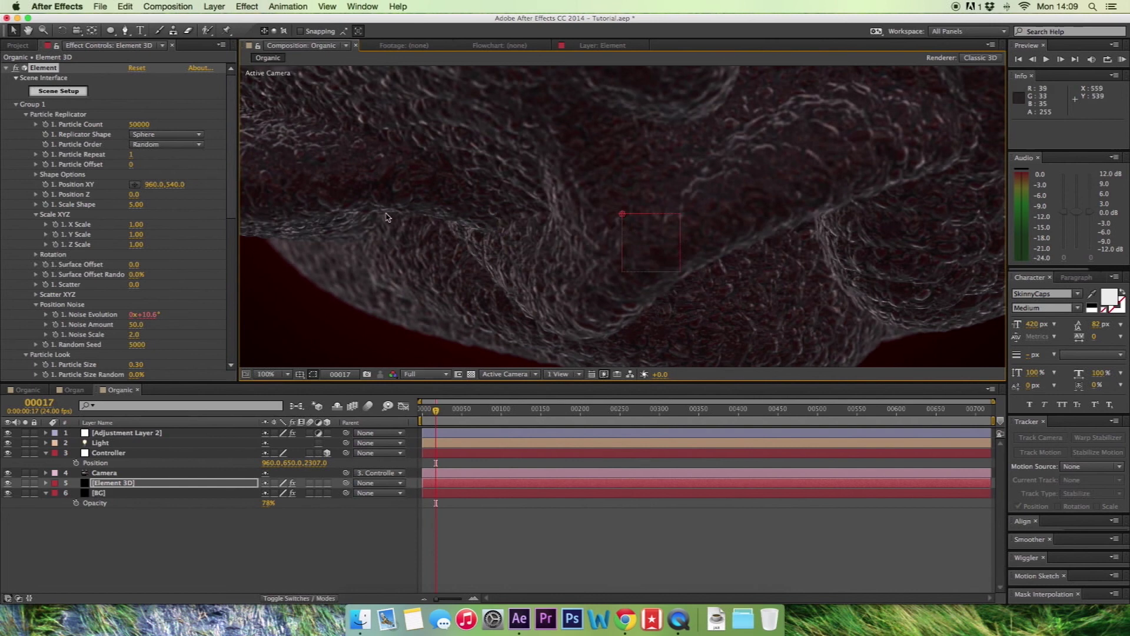
key(comma)
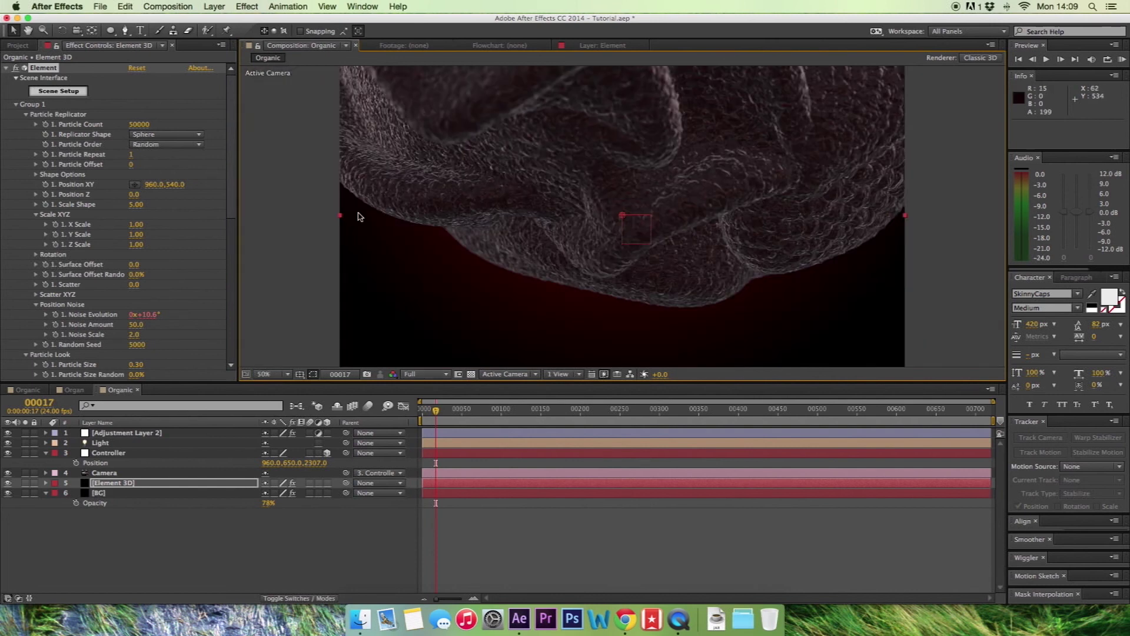
Under Element's Output > Sampling & Aliasing, keep Multisampling 8 and change Supersampling to 8.
click(16, 105)
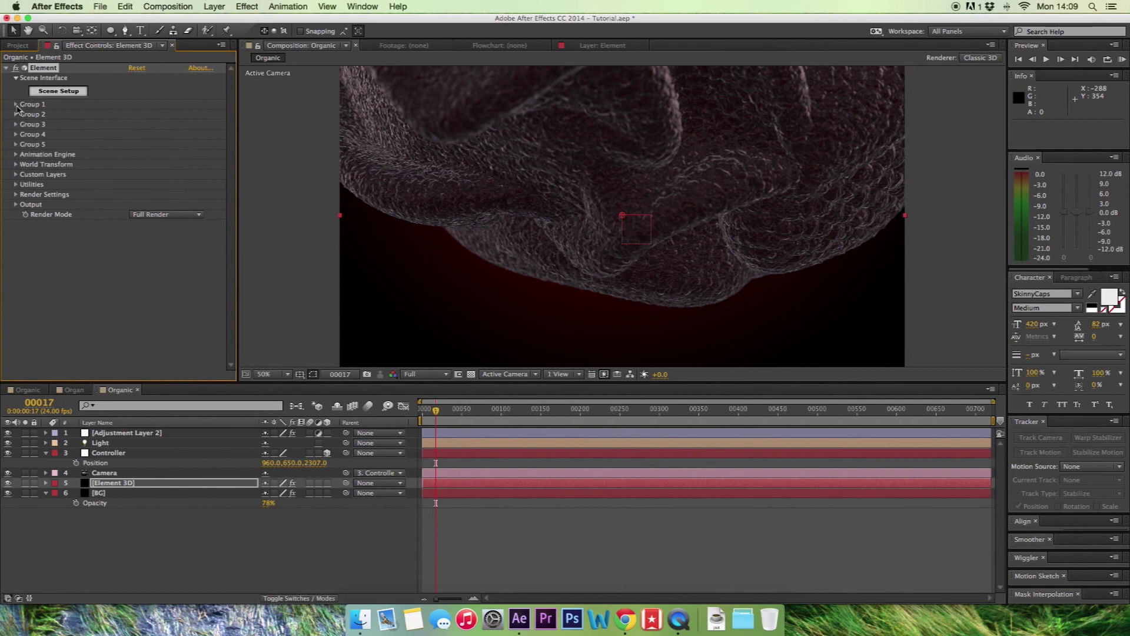
click(16, 195)
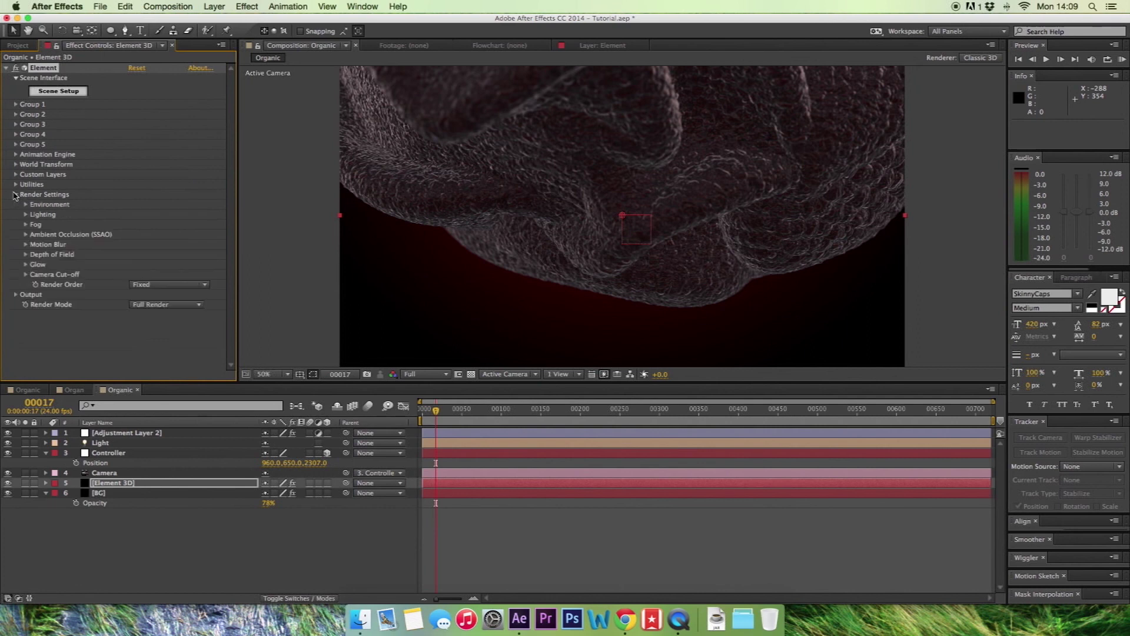
click(16, 195)
click(16, 205)
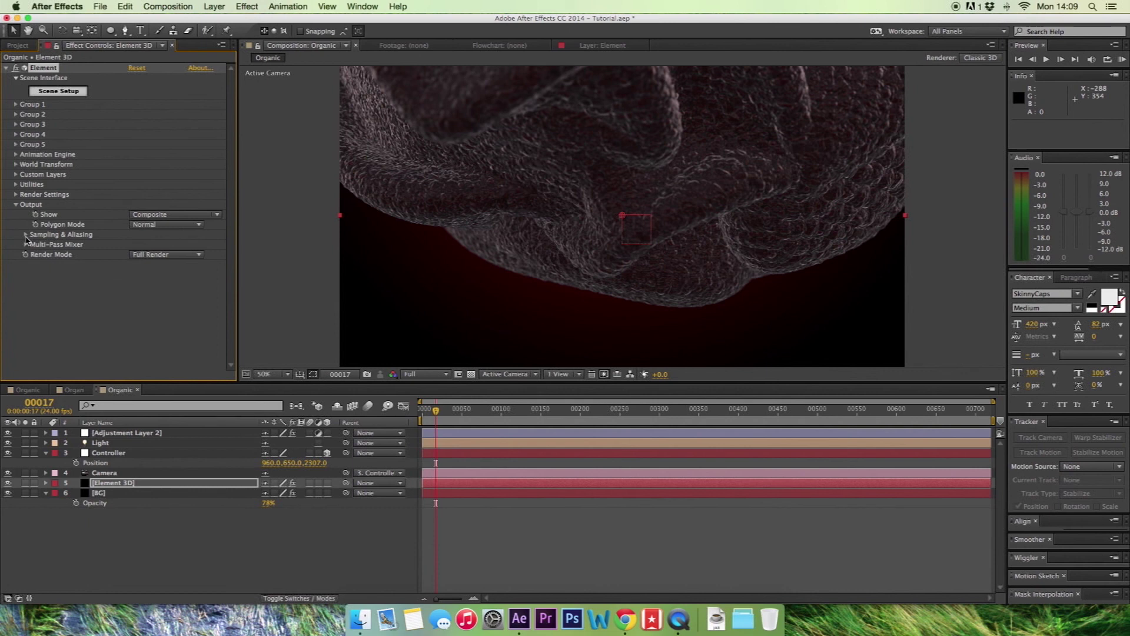
click(25, 235)
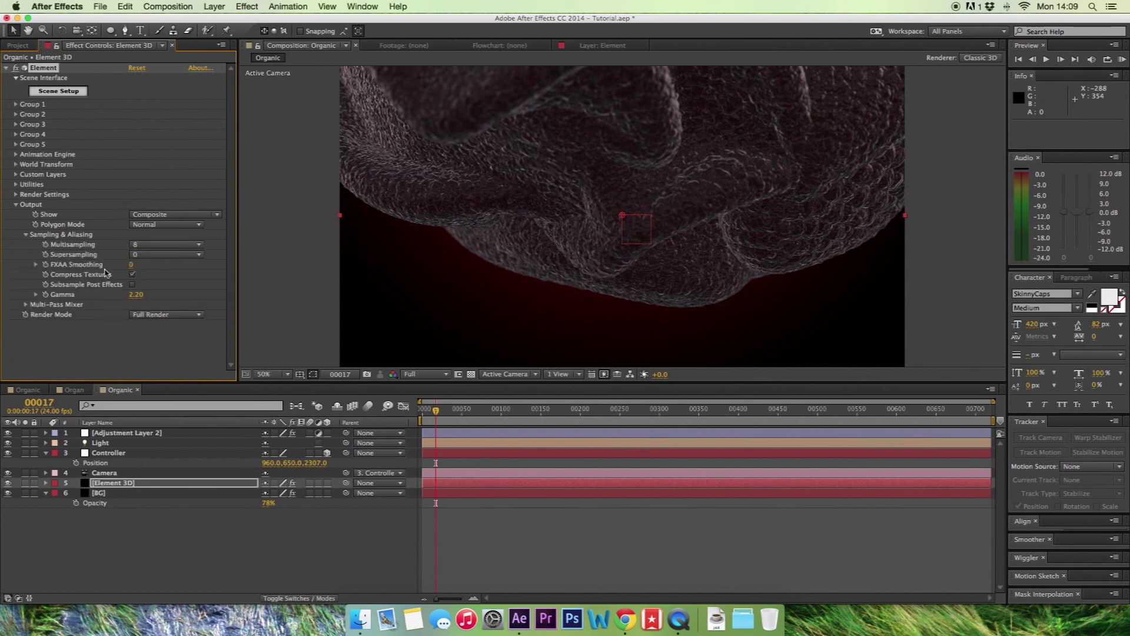
click(139, 247)
click(143, 303)
click(169, 254)
click(152, 302)
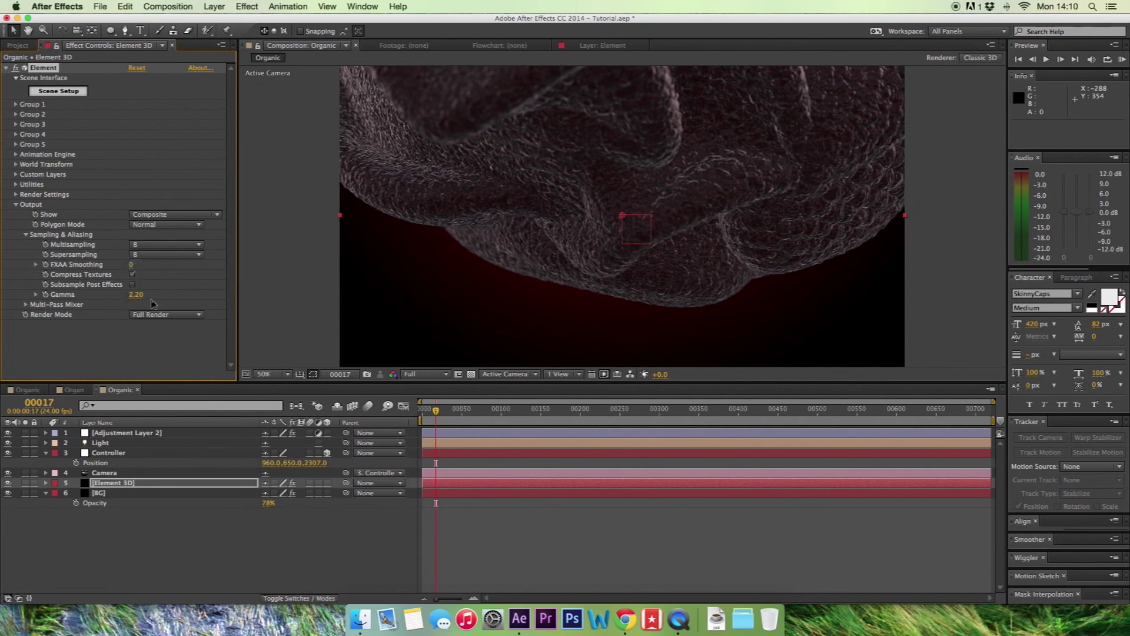